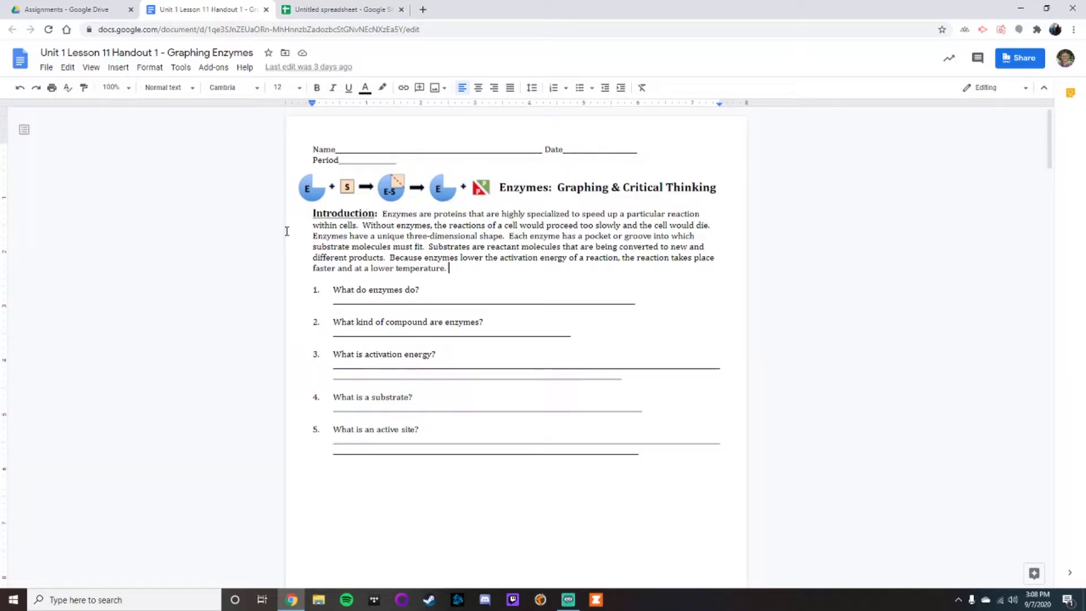
Scroll the handout to page 2 to show the Exercise 1 Time / Amount of product formed table
scroll(284, 237, "down", 14)
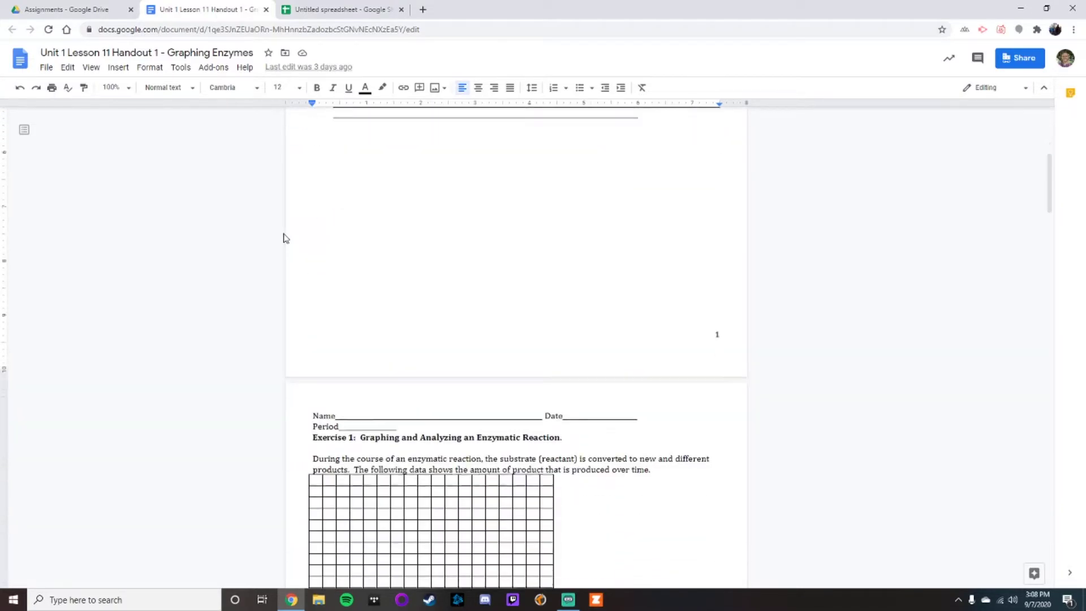
scroll(284, 237, "down", 1)
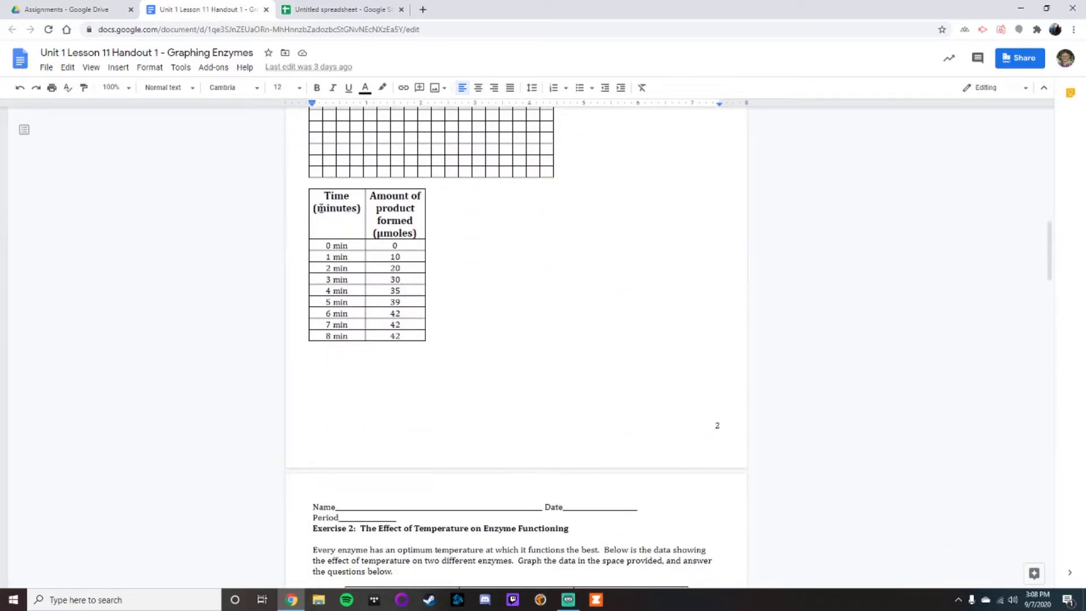
left_click(320, 4)
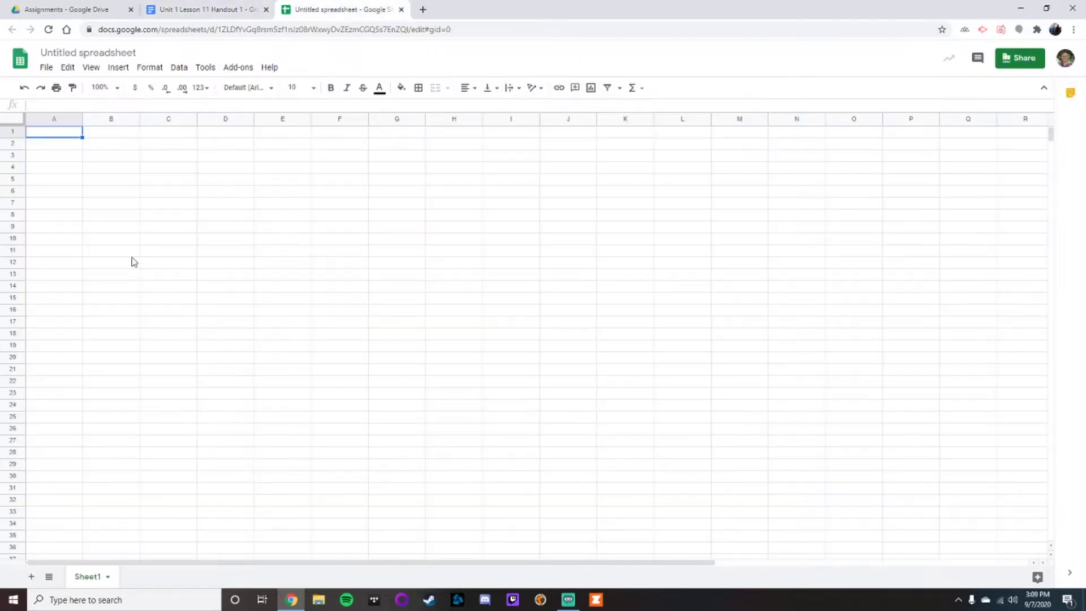
left_click(83, 8)
left_click(52, 104)
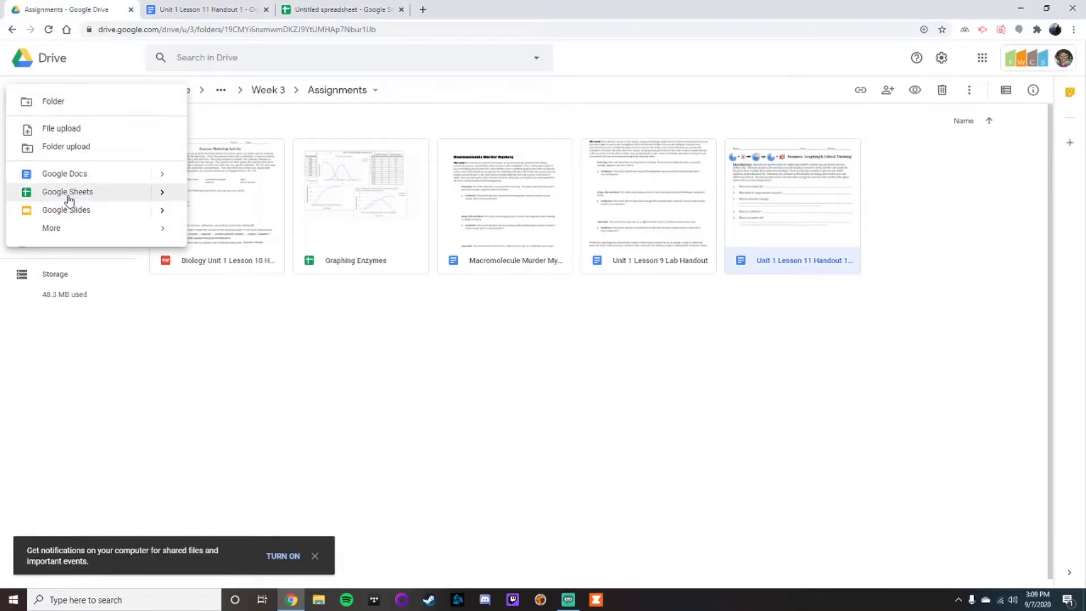
left_click(548, 100)
left_click(296, 12)
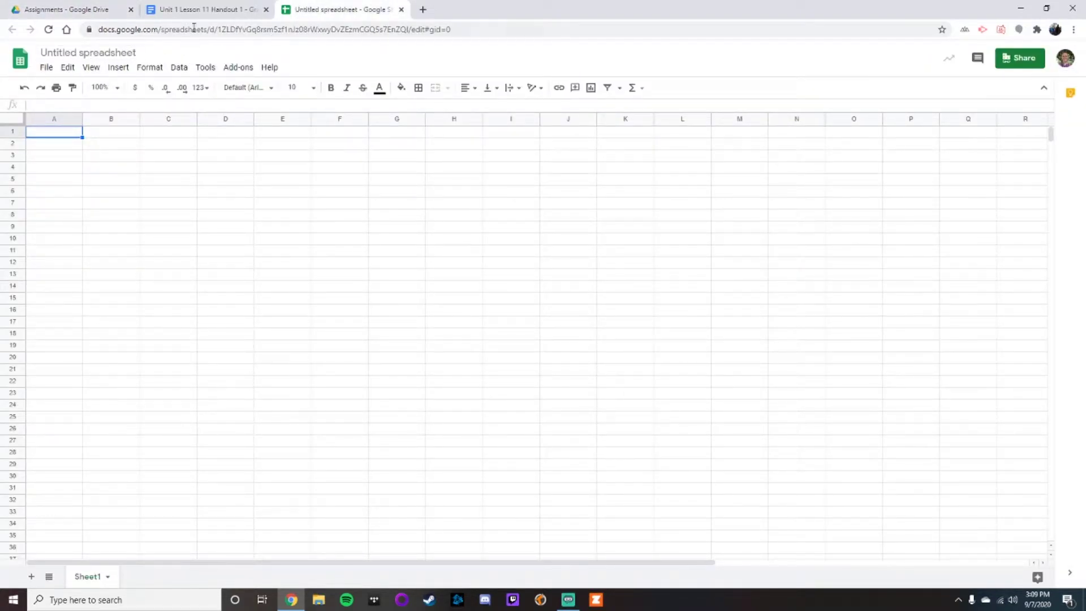
left_click(214, 10)
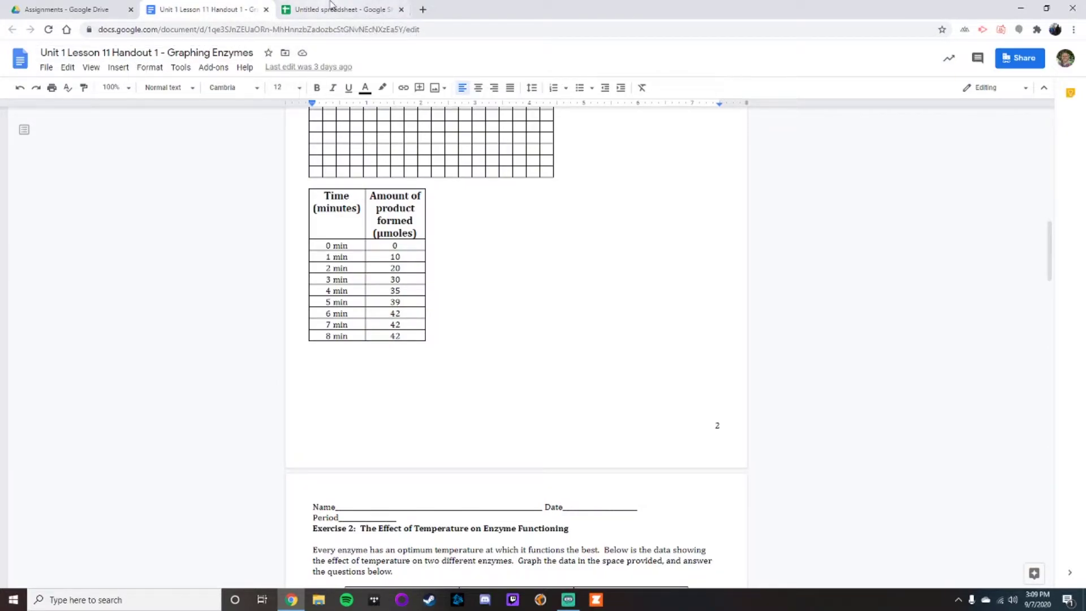
Copy the Exercise 1 Time / Amount of product formed table from Docs into the spreadsheet at A1
left_click_drag(318, 196, 405, 321)
left_click(337, 211)
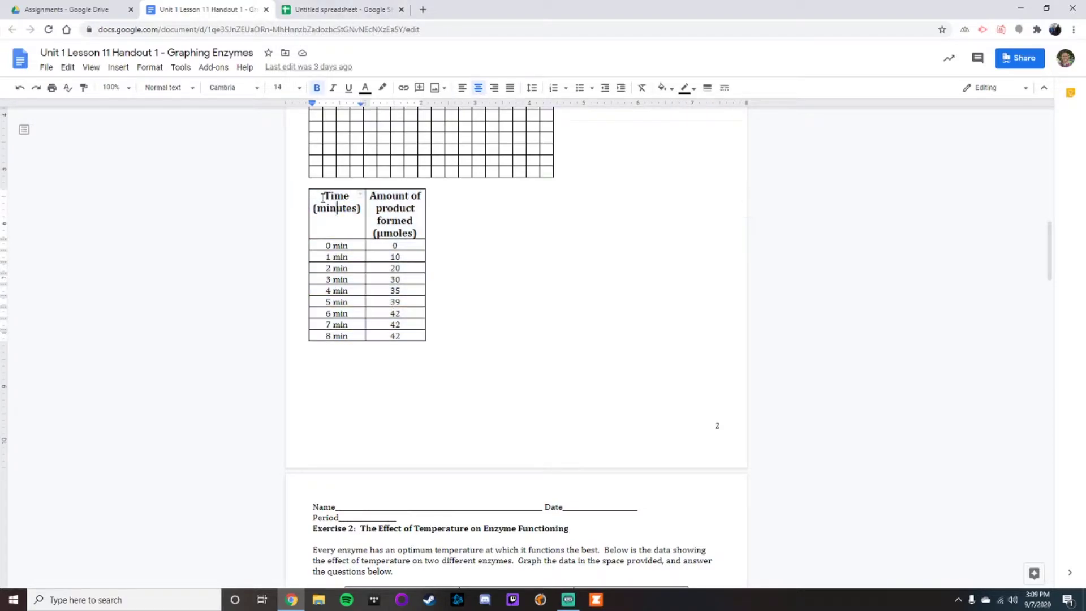
left_click_drag(323, 196, 407, 333)
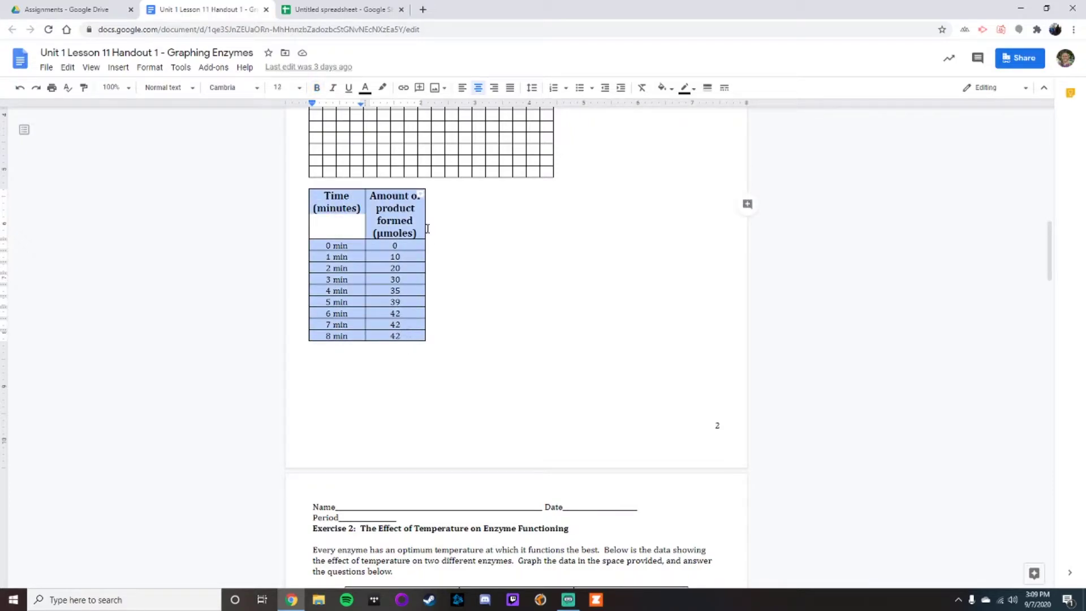
right_click(345, 199)
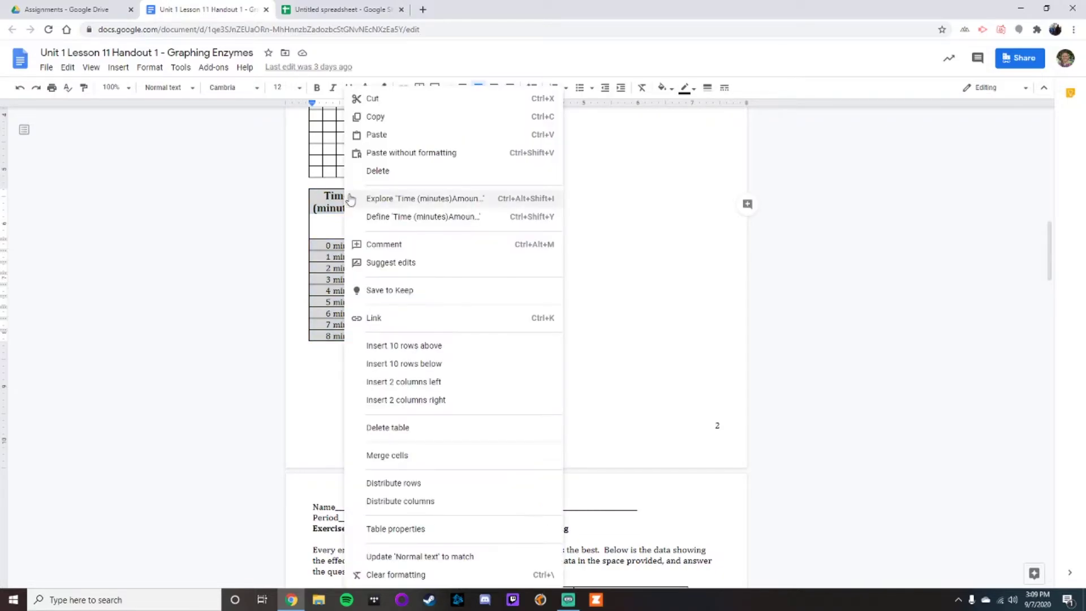
left_click(376, 117)
left_click(340, 9)
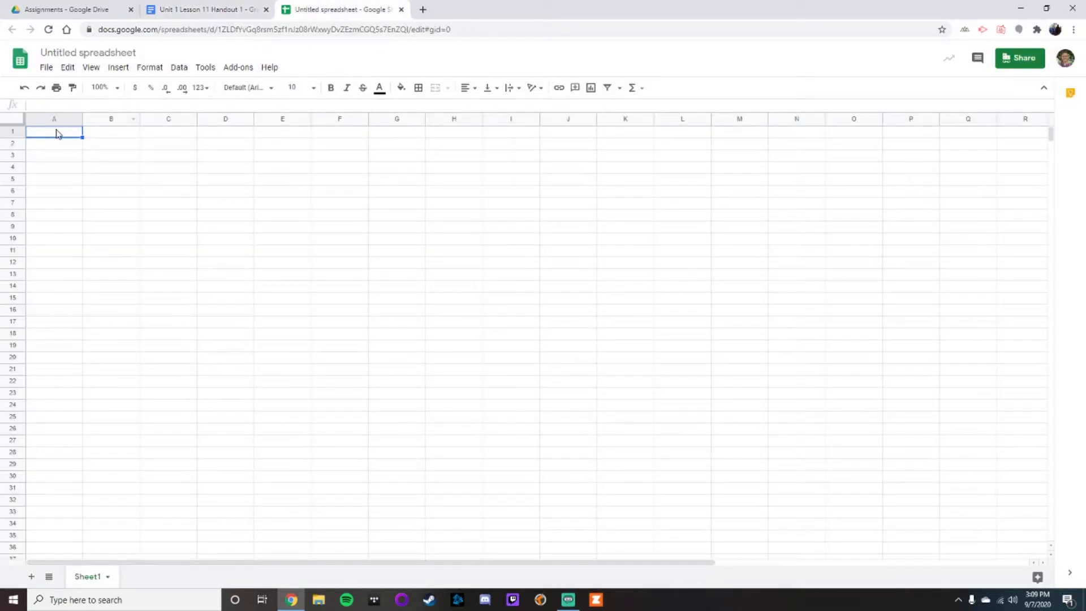
right_click(57, 133)
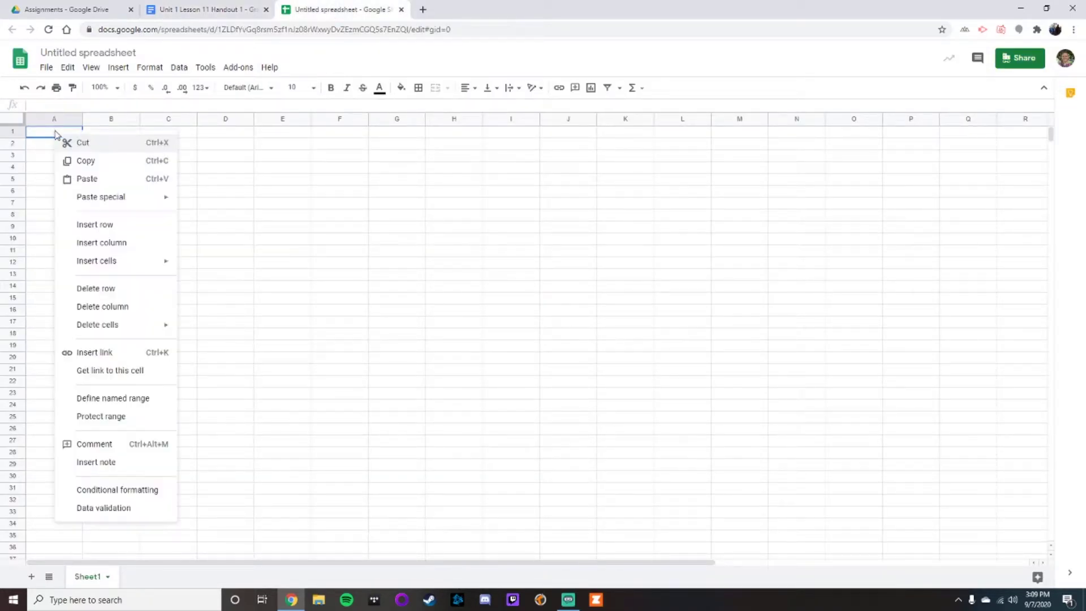
left_click(84, 178)
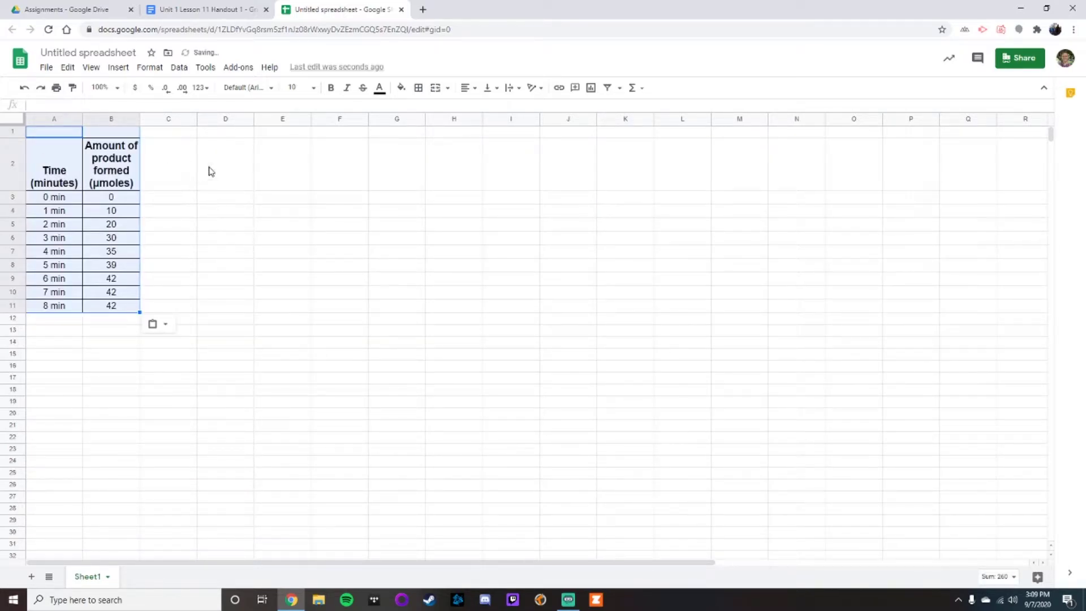
Paste the Exercise 2 temperature / enzyme rate table at D1 and widen column D to fit 'Temperature (°C)'
left_click(190, 4)
scroll(333, 299, "down", 7)
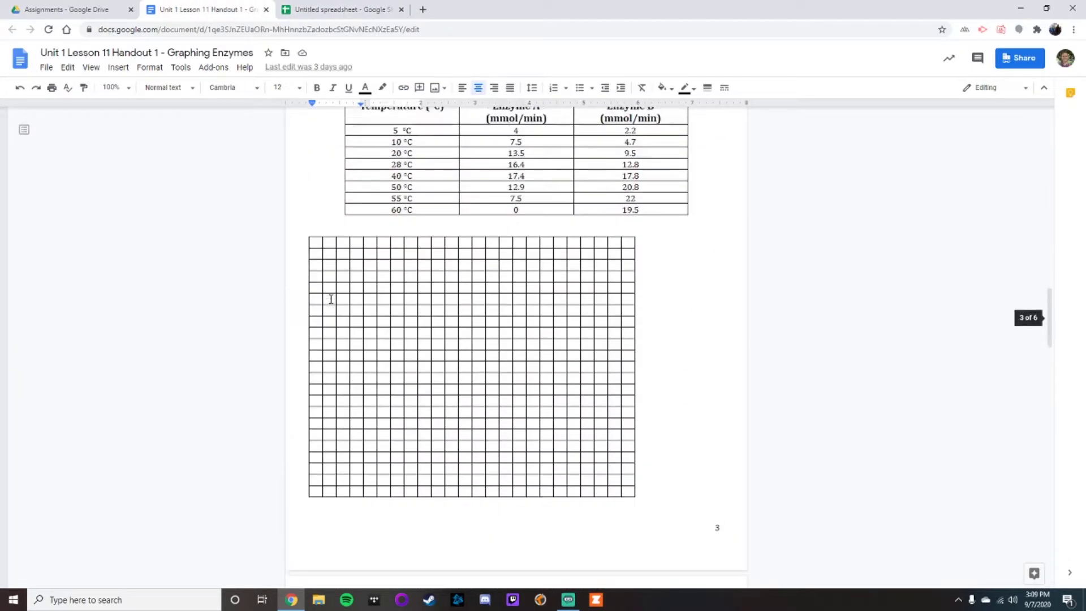
left_click_drag(355, 207, 641, 311)
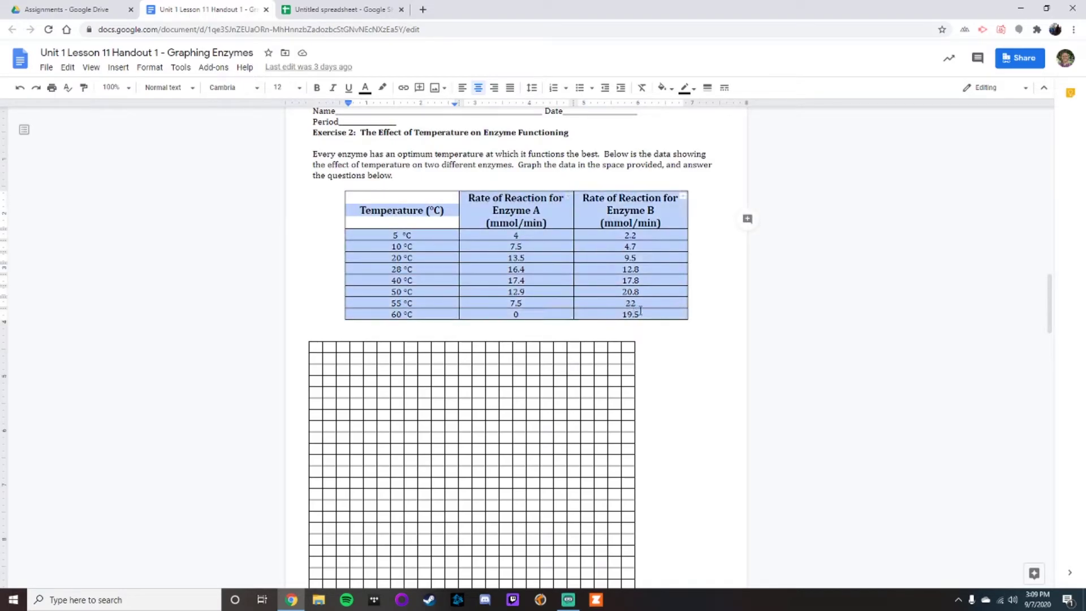
right_click(513, 206)
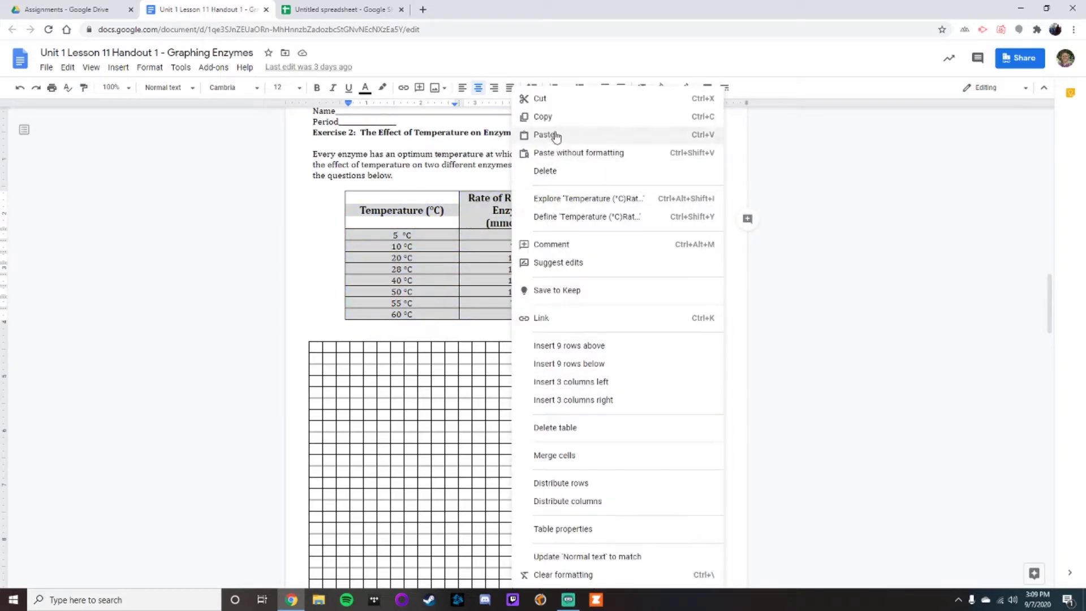
left_click(552, 115)
left_click(345, 5)
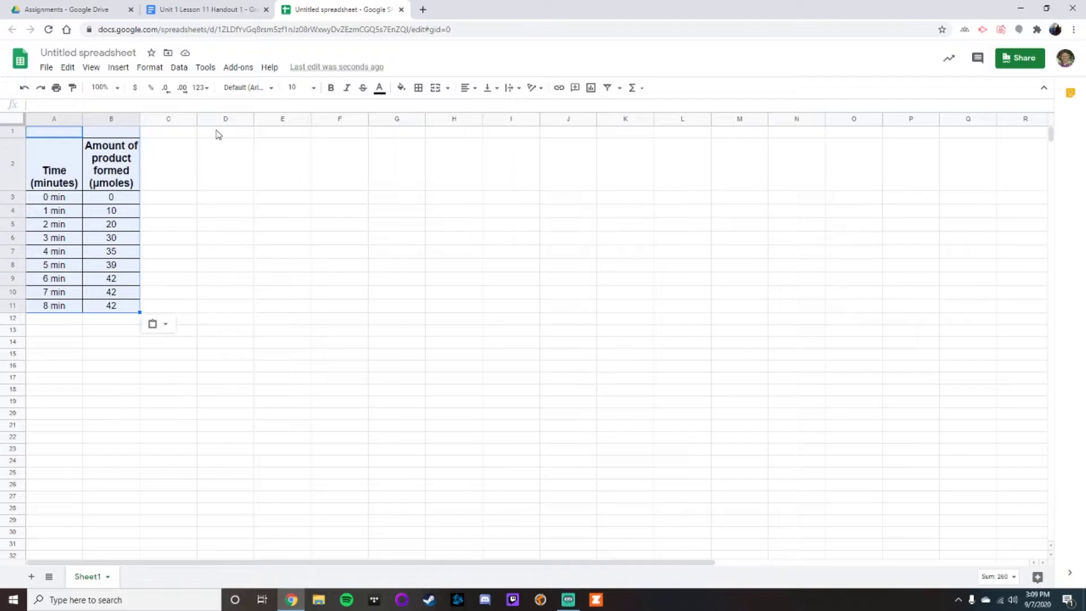
left_click(218, 134)
right_click(219, 137)
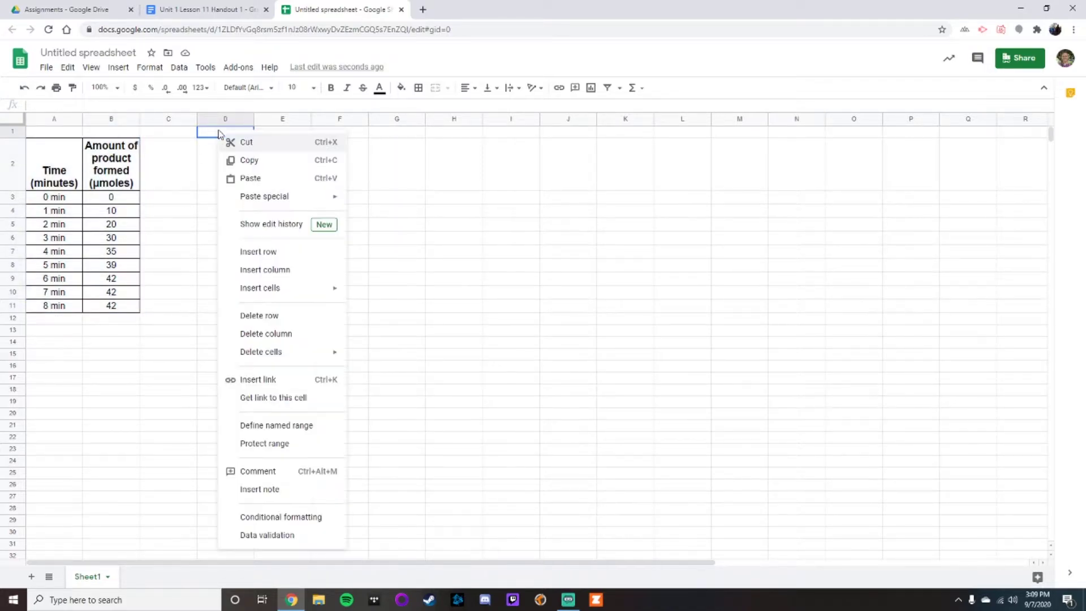
left_click(250, 177)
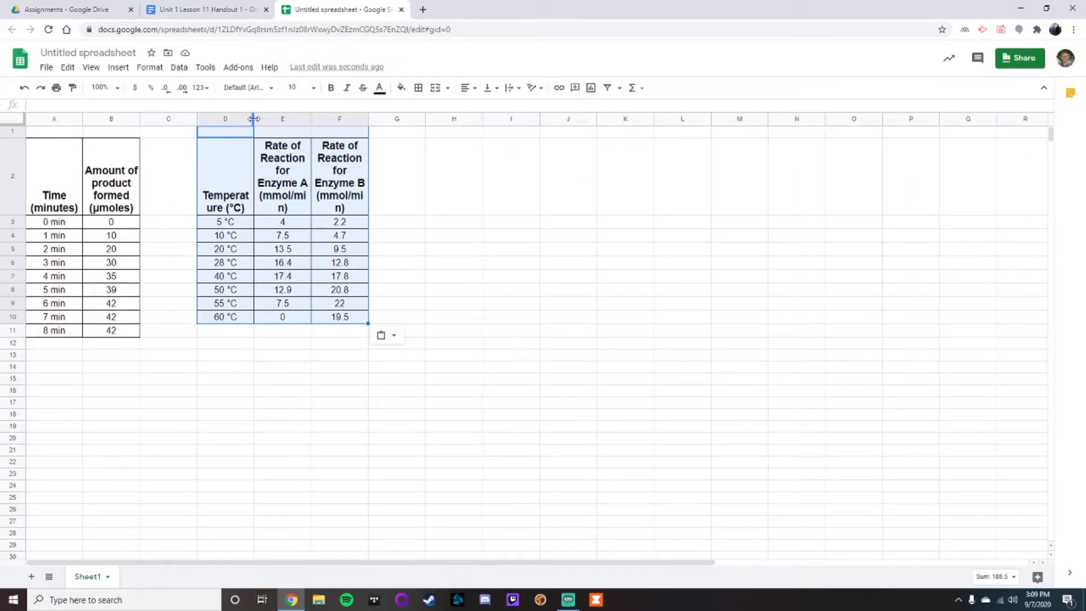
left_click_drag(254, 119, 268, 119)
Copy the Exercise 3 amylase and pepsin pH table from the handout into the sheet at H1
left_click(227, 9)
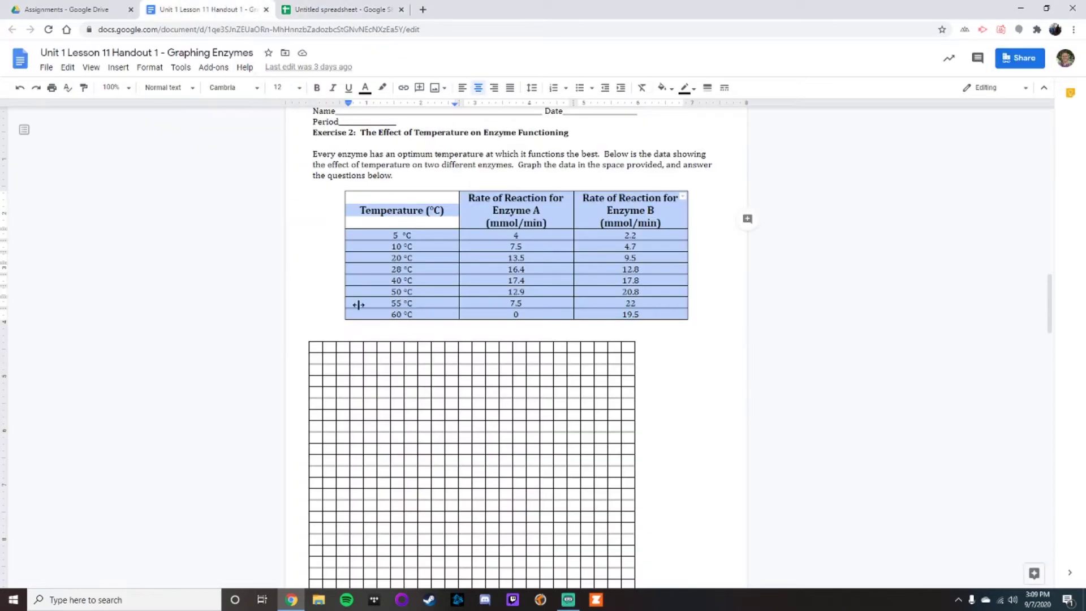
scroll(358, 305, "down", 20)
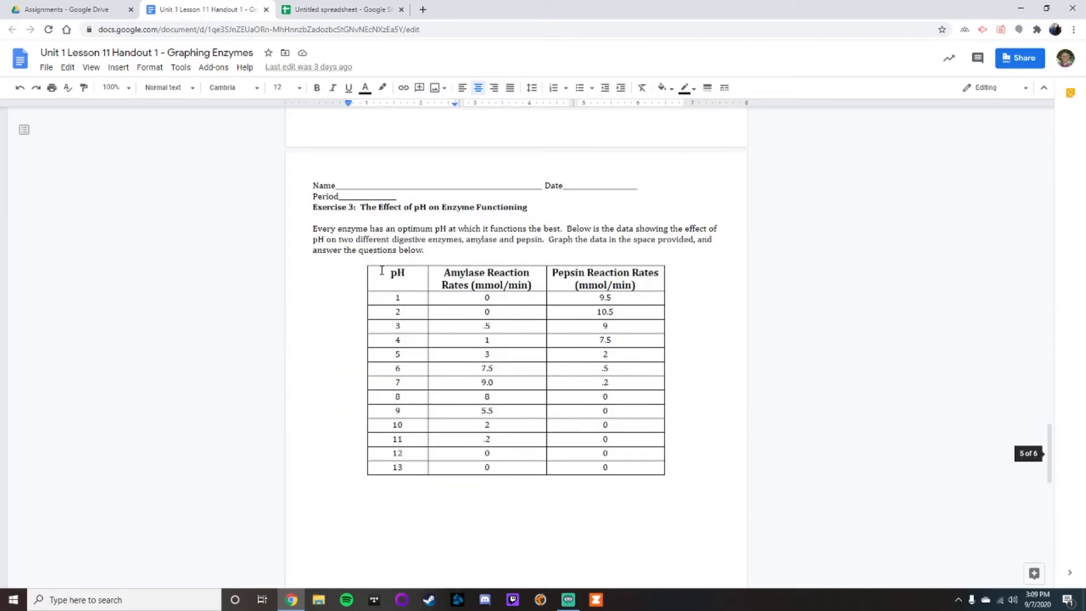
left_click_drag(382, 270, 619, 465)
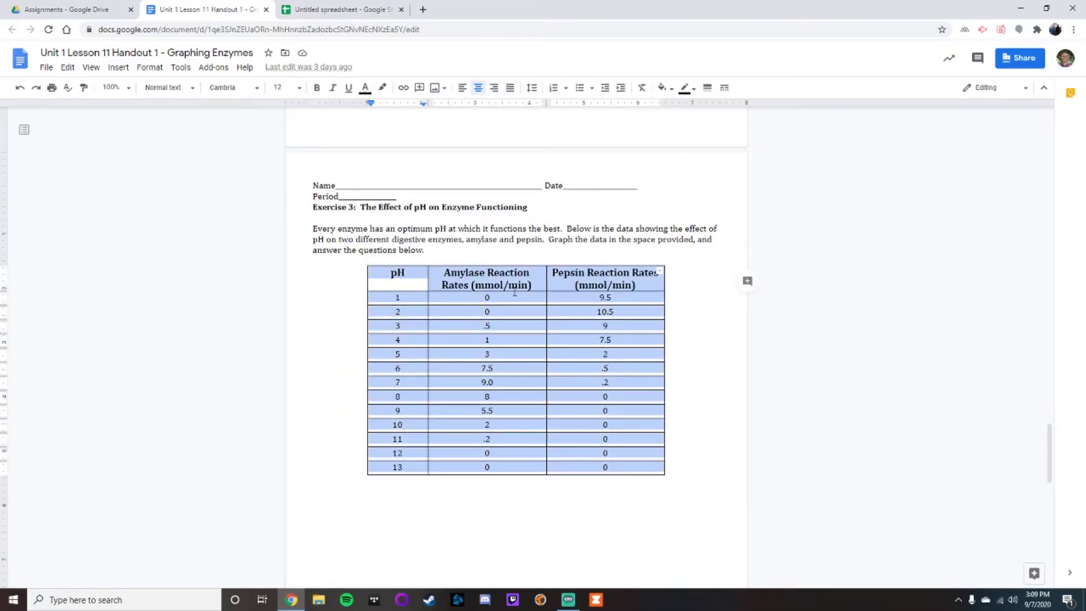
right_click(491, 280)
left_click(539, 116)
left_click(300, 9)
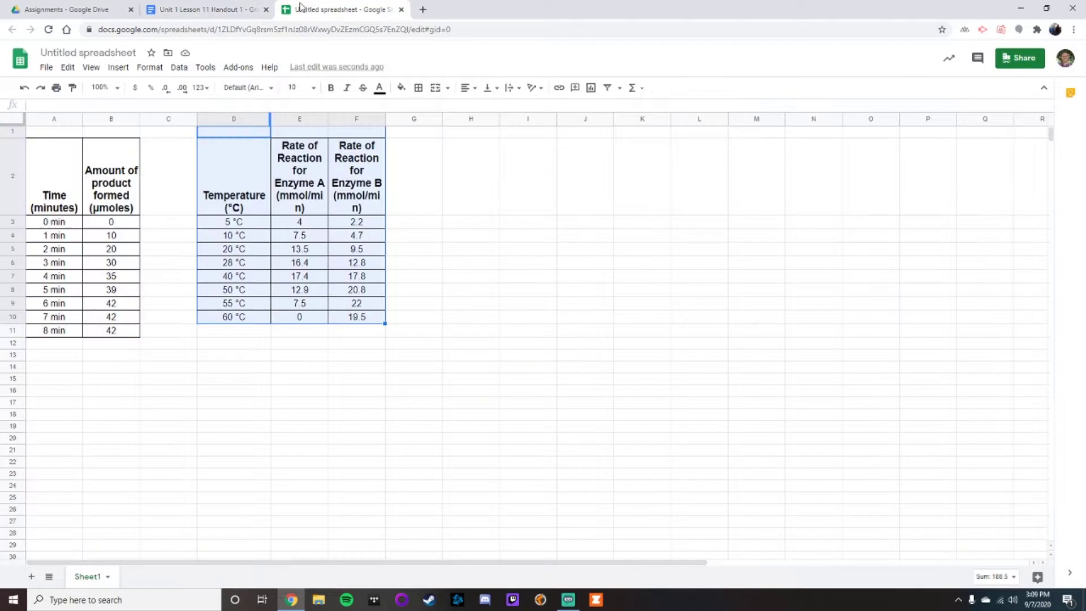
left_click(447, 134)
right_click(478, 136)
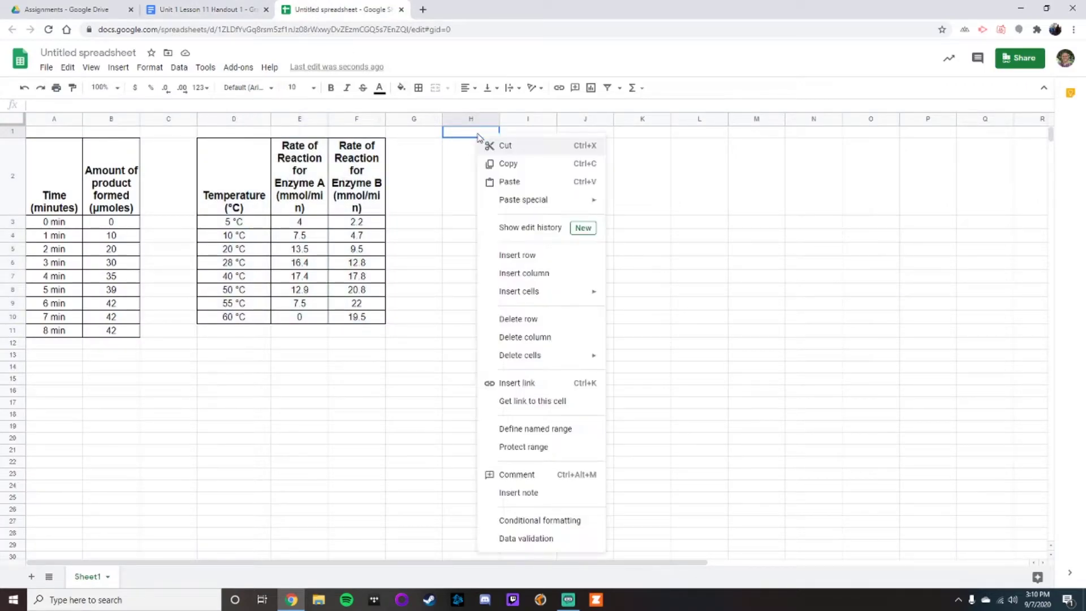
left_click(486, 180)
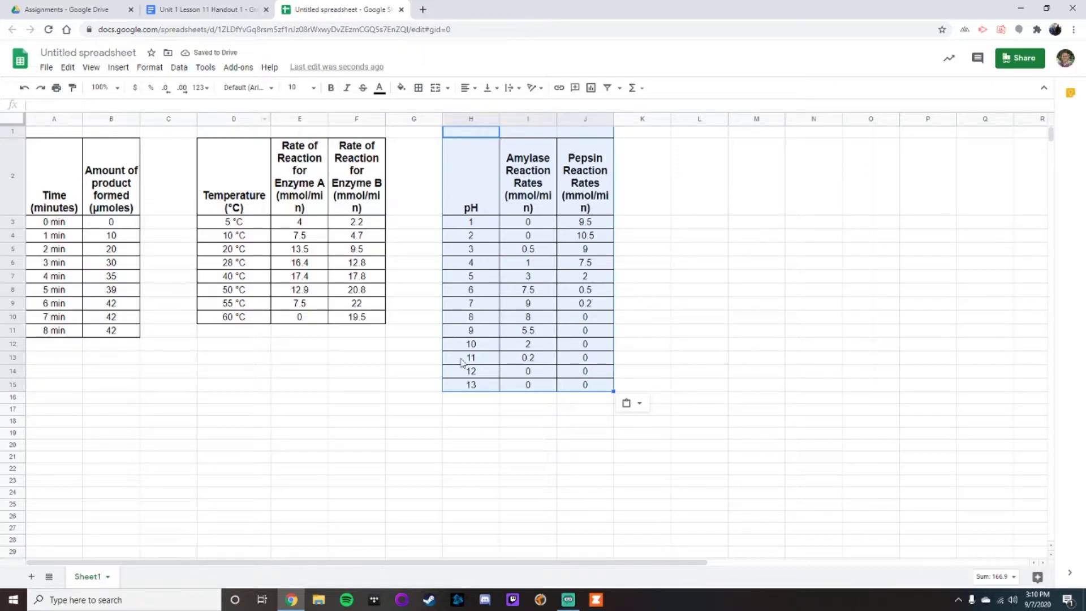
Insert a chart from A2:B11 and place it below the tables over A12:F29
left_click(47, 161)
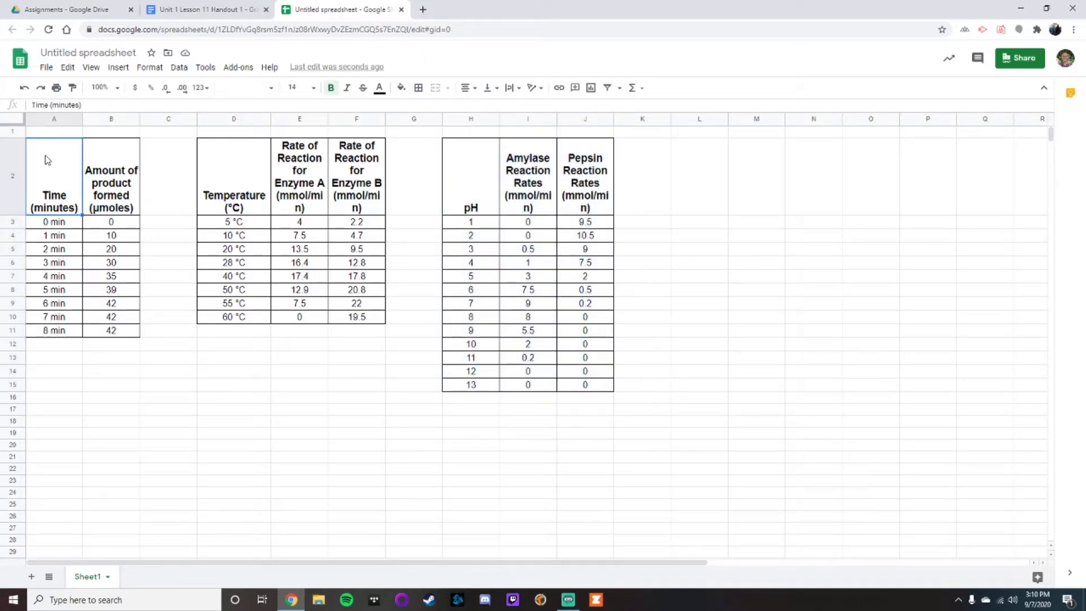
left_click_drag(55, 171, 122, 342)
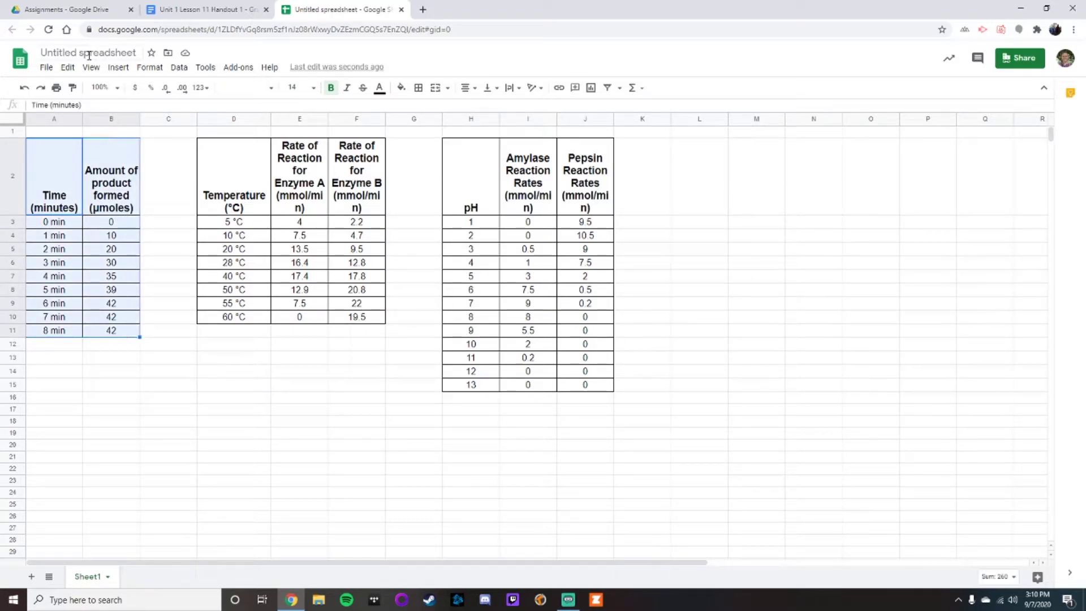
left_click(126, 68)
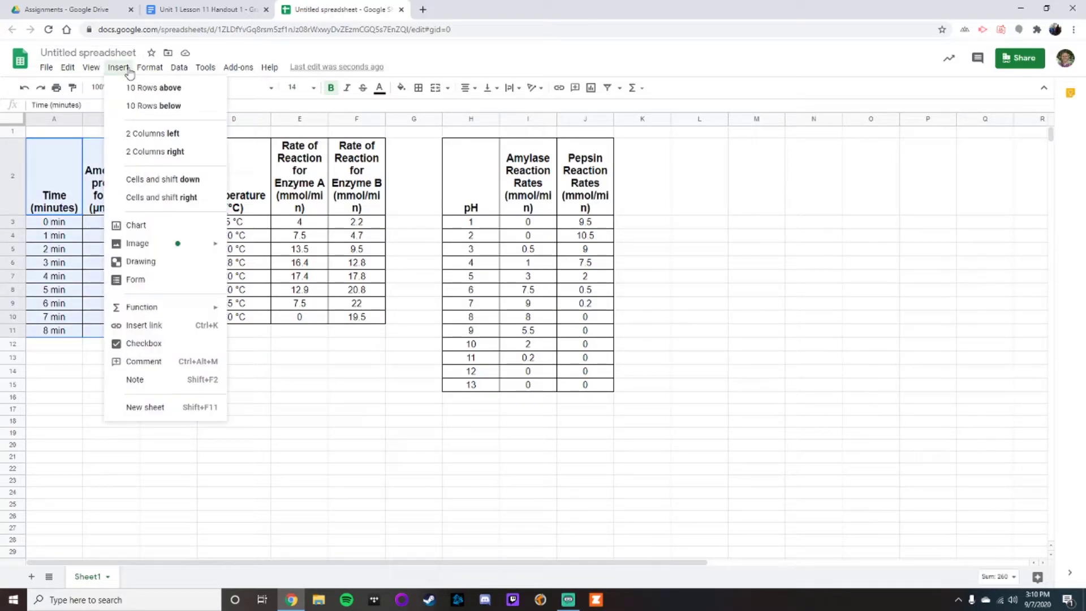
left_click(129, 227)
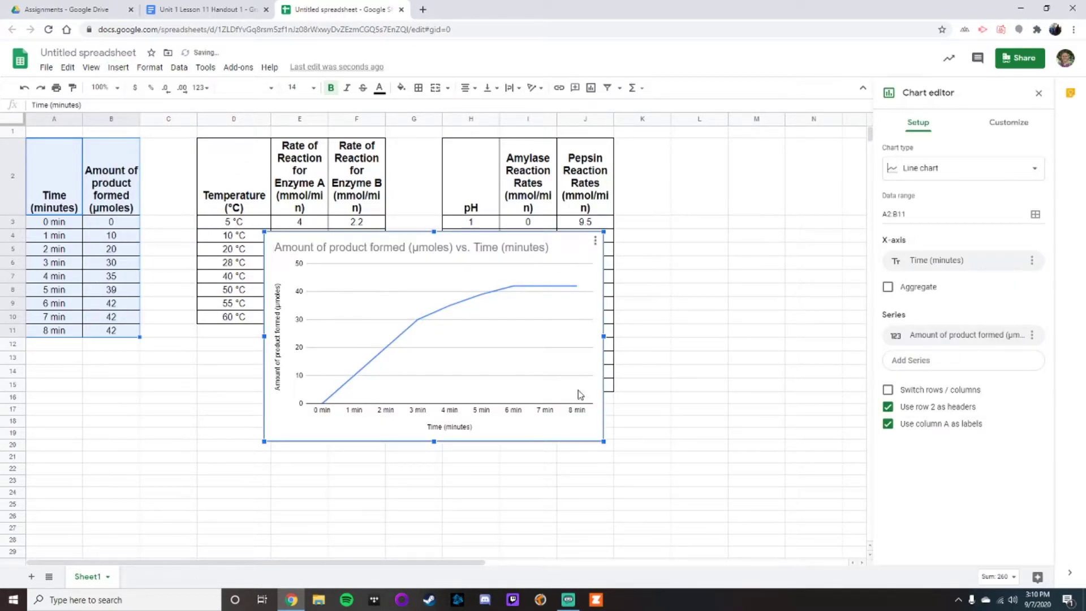
left_click_drag(283, 423, 48, 527)
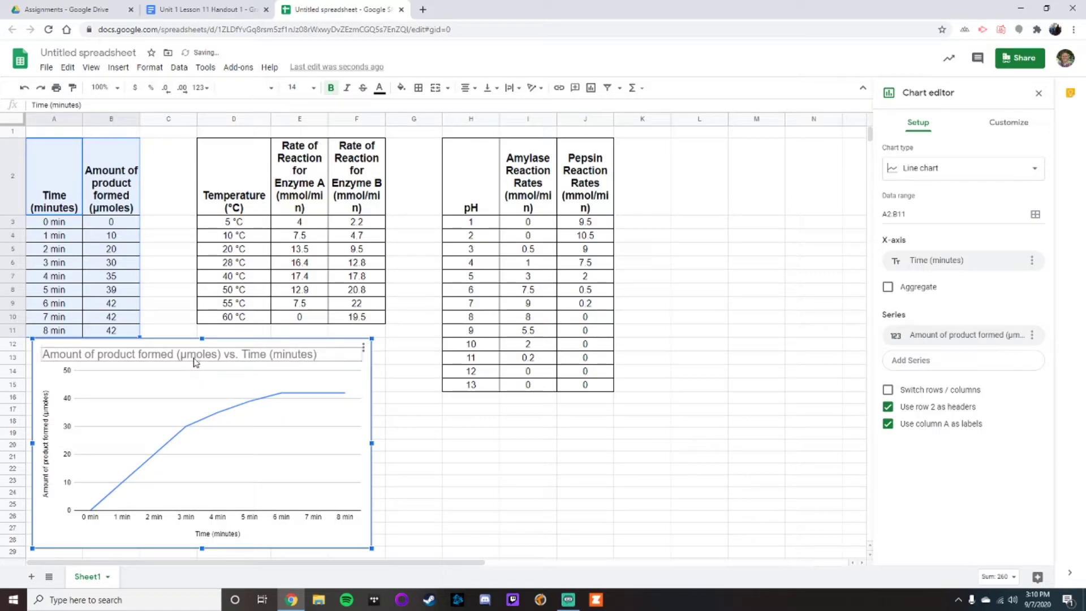
Try a Smooth line chart, revert to a plain Line chart, then select the temperature data D2:F10
double_click(194, 357)
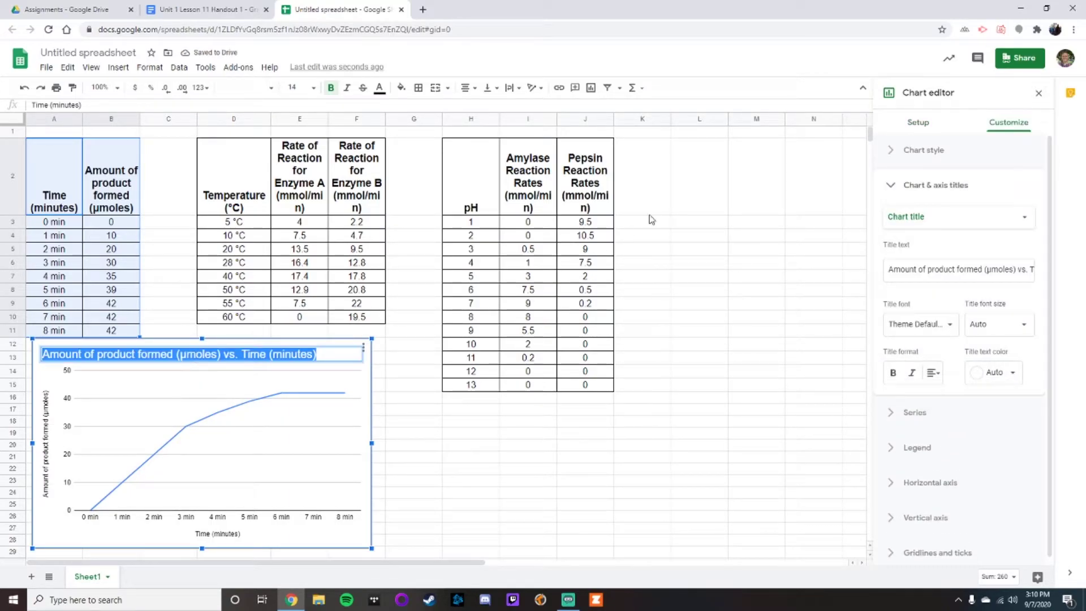
left_click(58, 523)
left_click(922, 124)
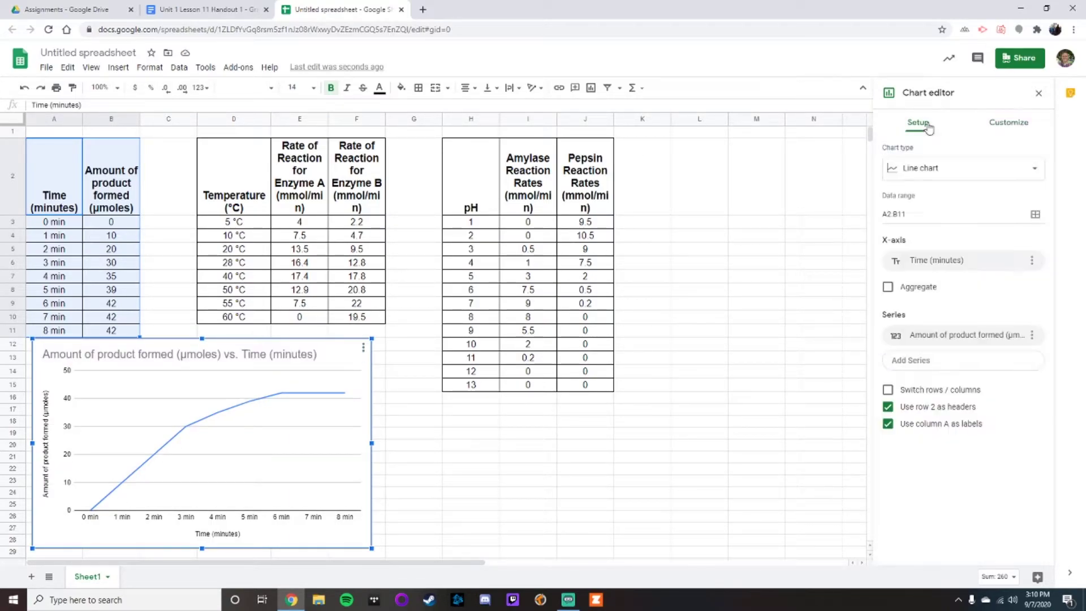
left_click(924, 169)
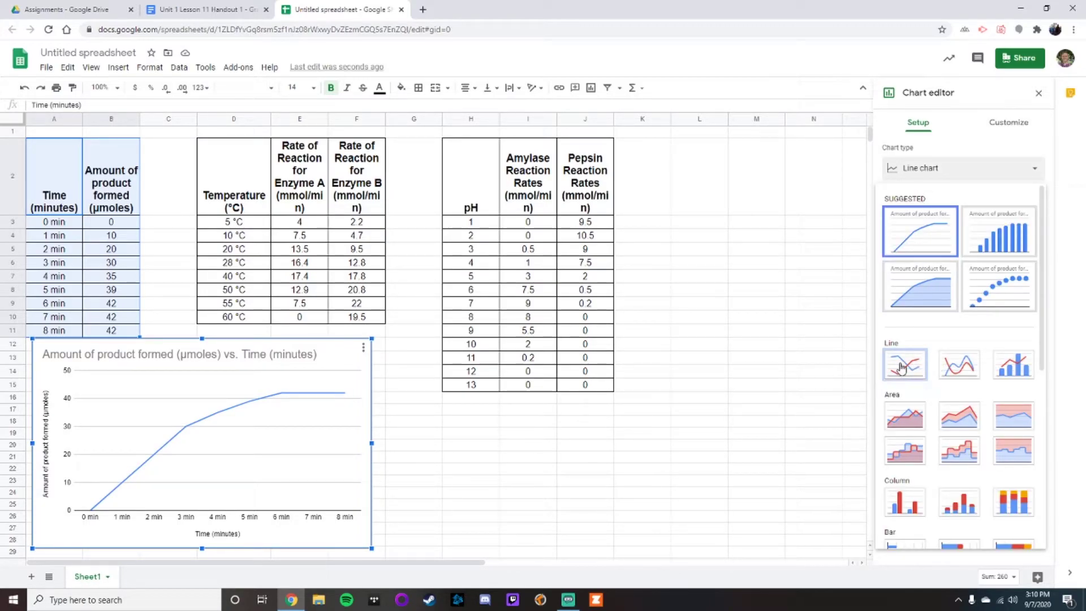
left_click(952, 368)
left_click(911, 172)
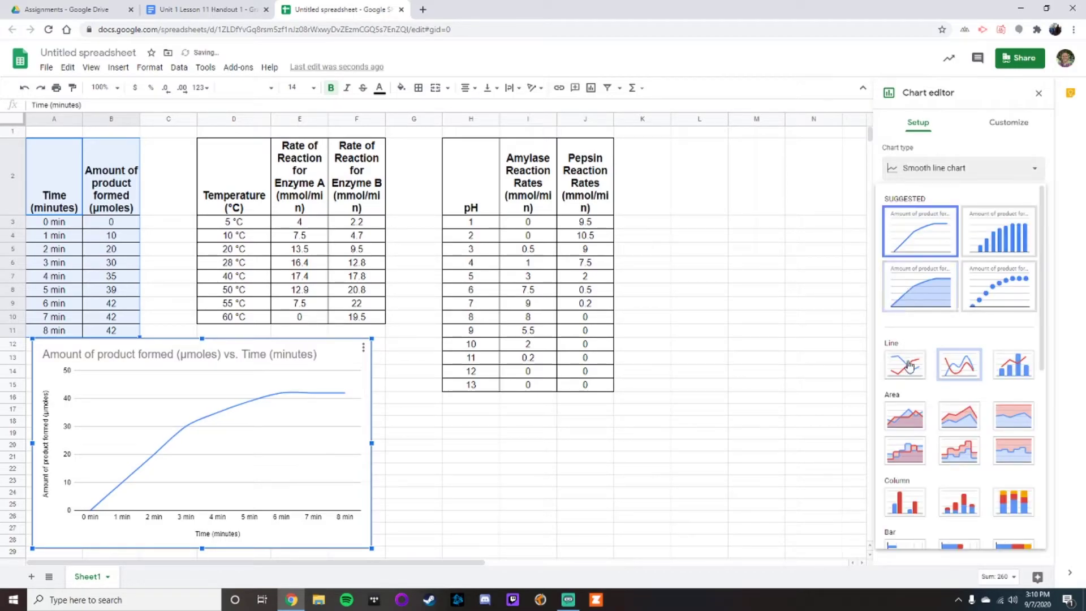
left_click(909, 365)
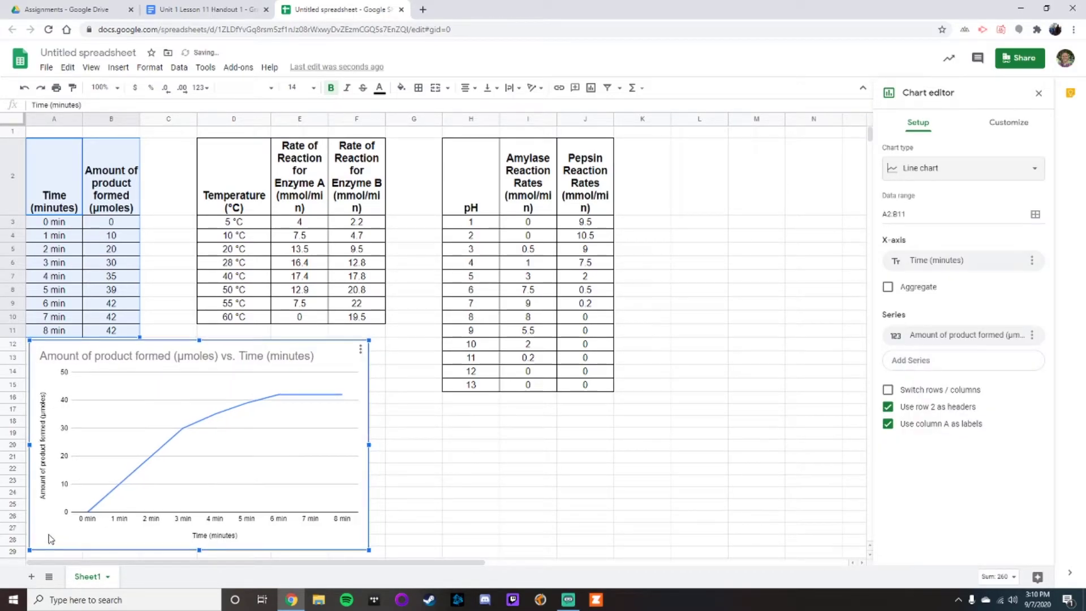
left_click_drag(223, 162, 357, 317)
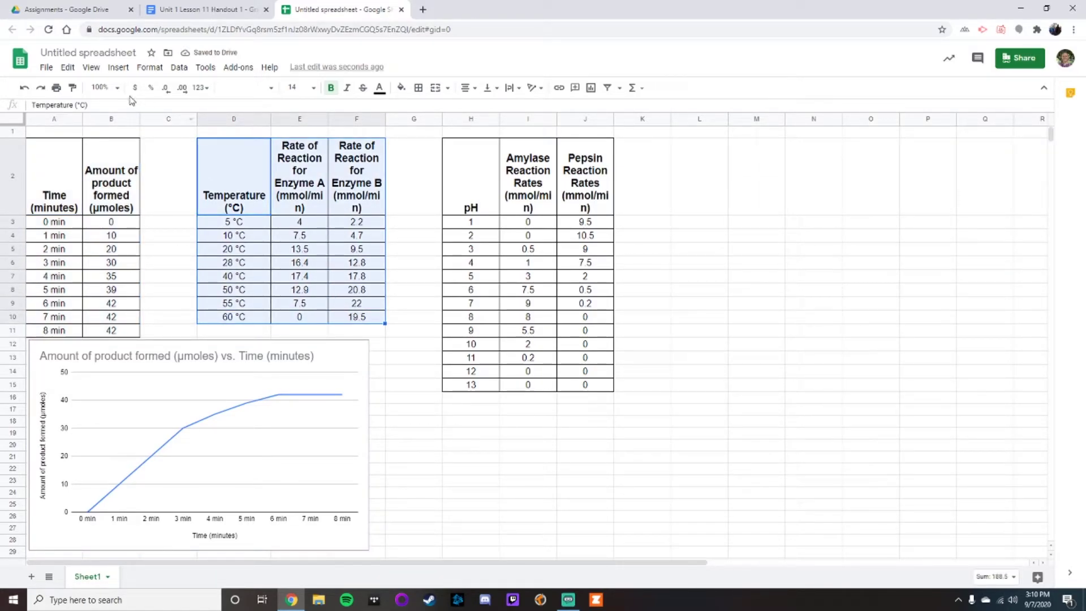
Insert a chart of the temperature data D2:F10 and drag it off the tables
left_click(118, 68)
left_click(154, 226)
left_click_drag(277, 433, 393, 532)
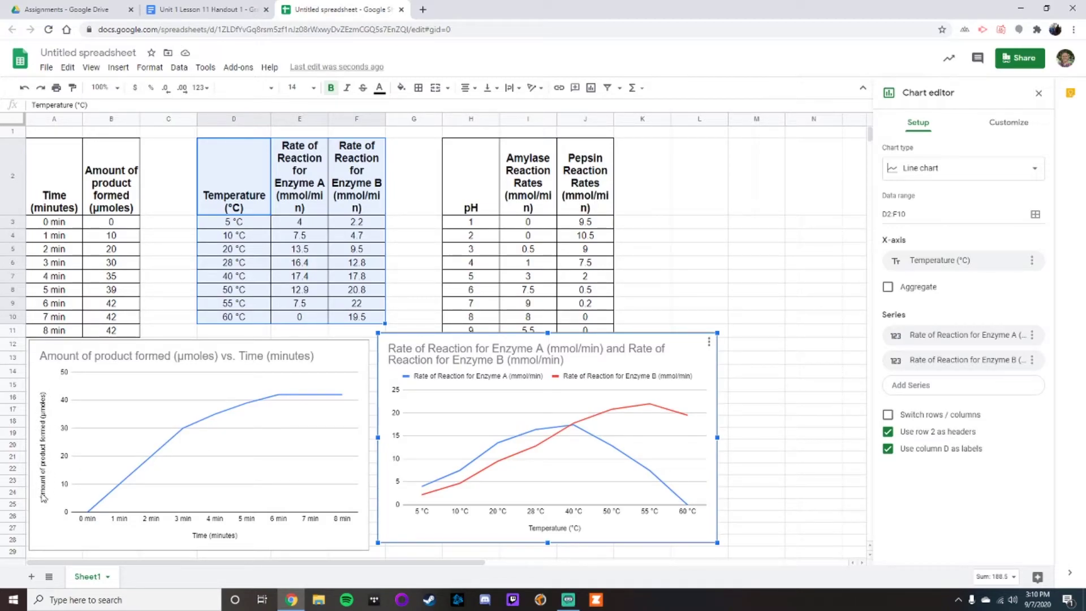
left_click(480, 530)
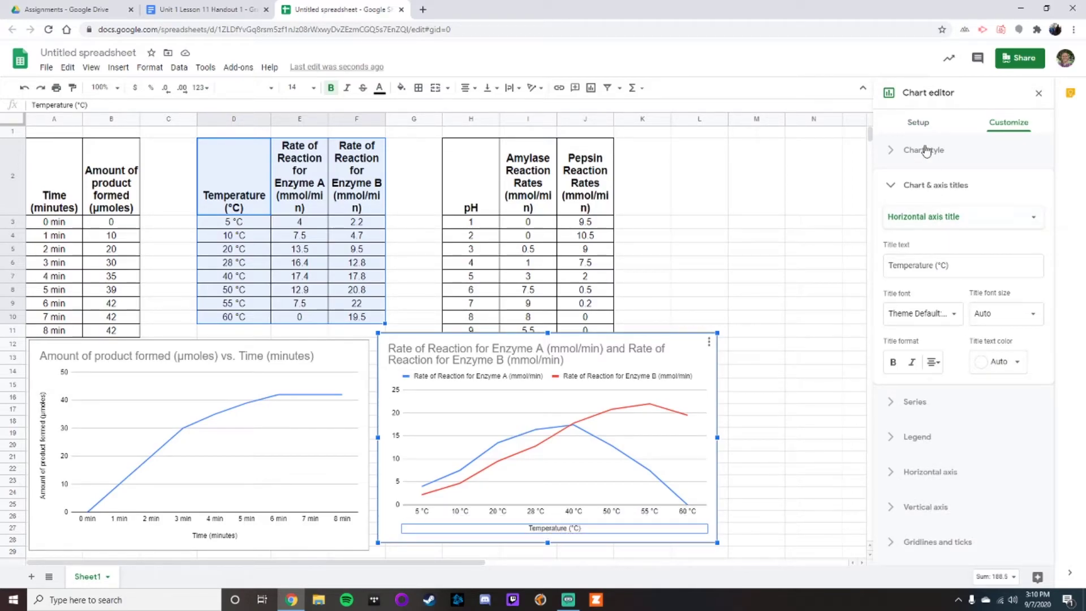
Give the temperature chart a 'Reaction Rate' vertical axis title
left_click(931, 218)
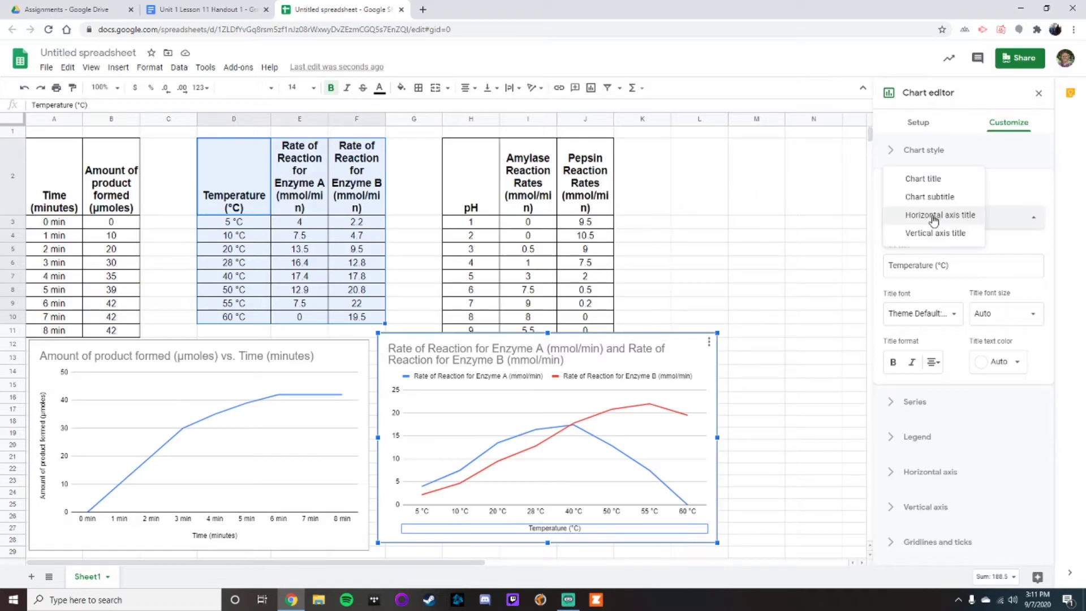
left_click(930, 233)
left_click(921, 272)
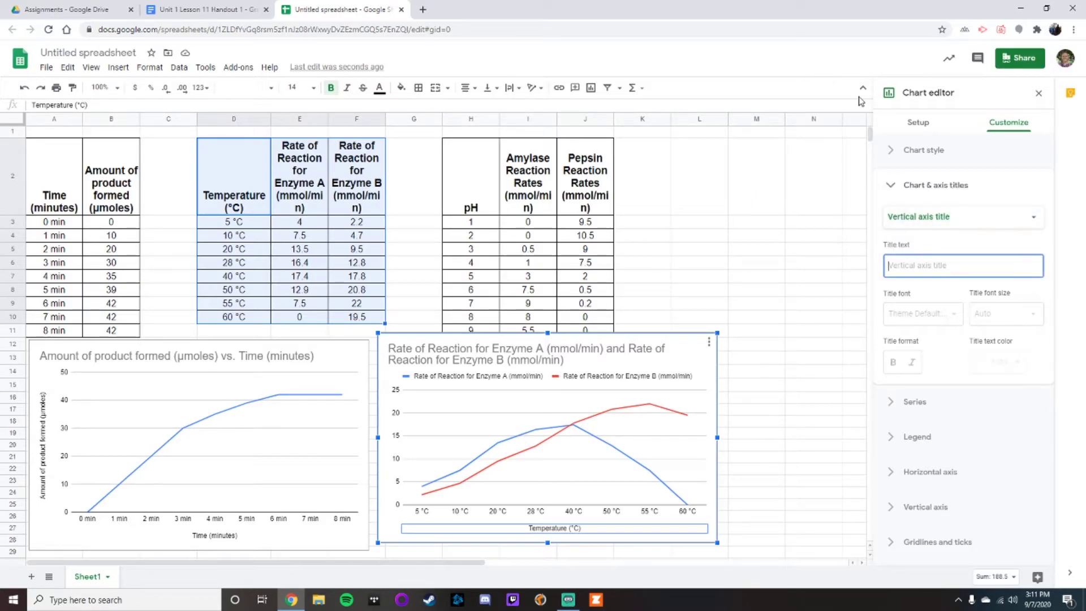
type("Reaction")
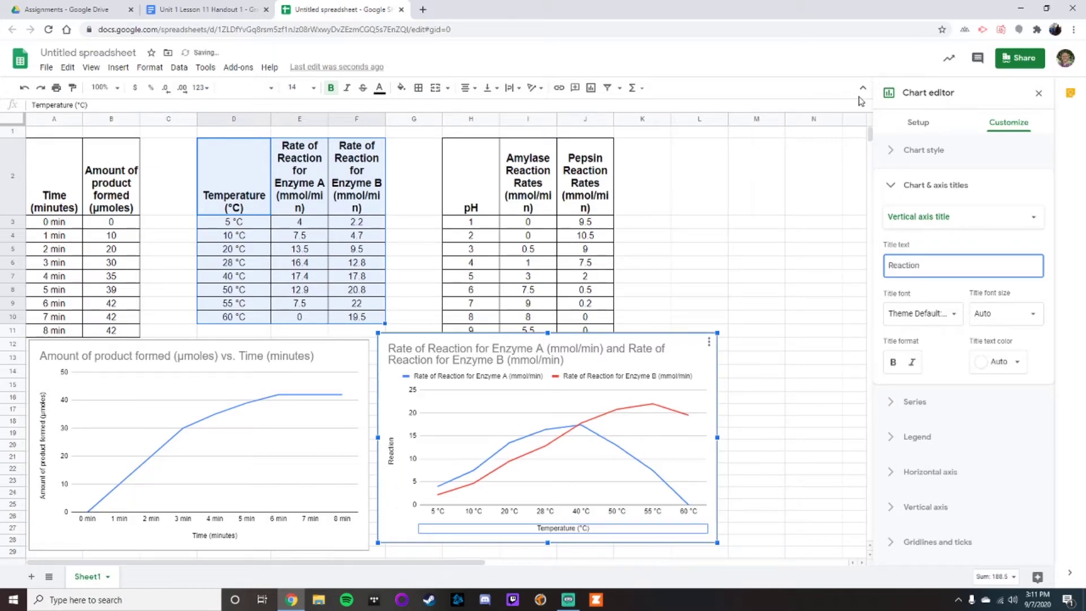
type(" Rate (mml/min")
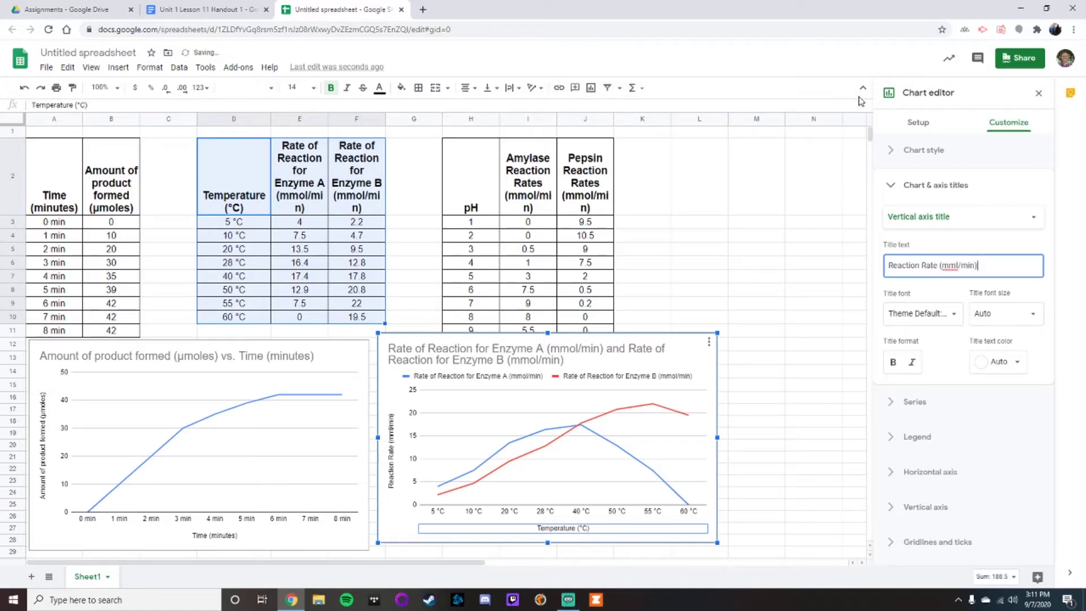
Shorten the first legend label to just 'Enzyme A'
left_click(511, 378)
left_click(503, 376)
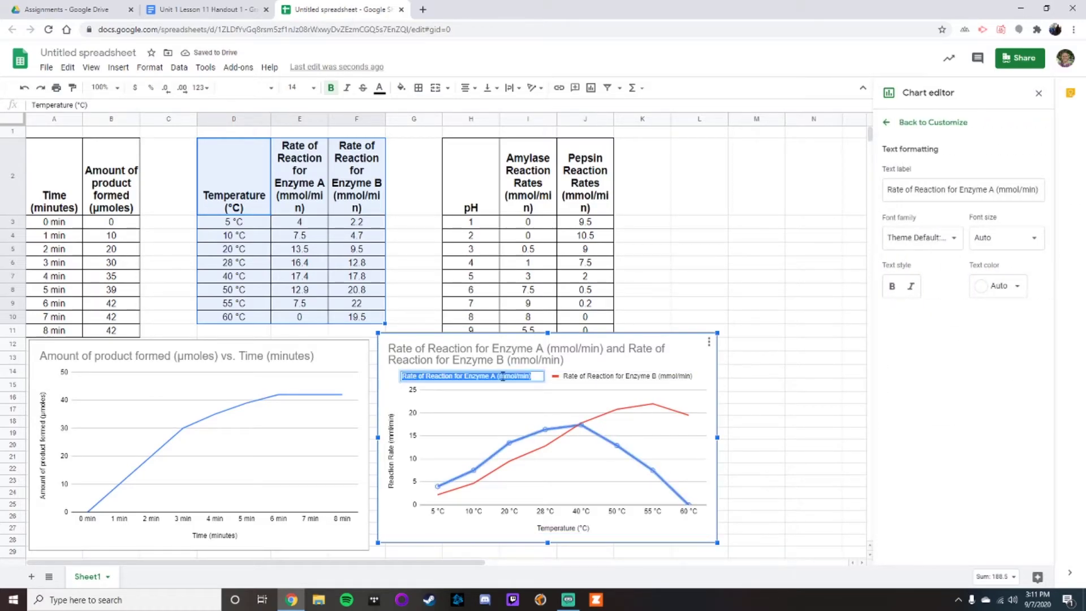
left_click(465, 376)
key("BackSpace")
key("BackSpace")
key("BackSpace")
key("BackSpace")
key("BackSpace")
key("BackSpace")
key("BackSpace")
key("BackSpace")
key("BackSpace")
key("BackSpace")
key("BackSpace")
key("BackSpace")
key("BackSpace")
key("BackSpace")
key("BackSpace")
key("BackSpace")
key("BackSpace")
key("BackSpace")
key("BackSpace")
key("BackSpace")
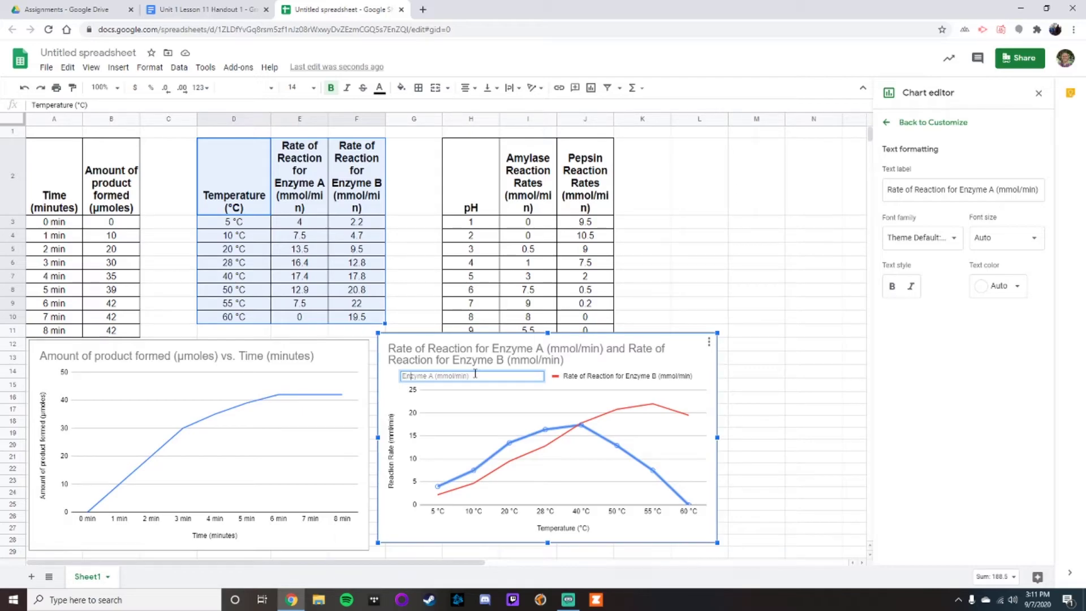
key("shift+End")
key("Delete")
key("Return")
Shorten the second legend label to 'Enzyme B' and move the chart to the lower left
left_click(532, 379)
left_click(532, 378)
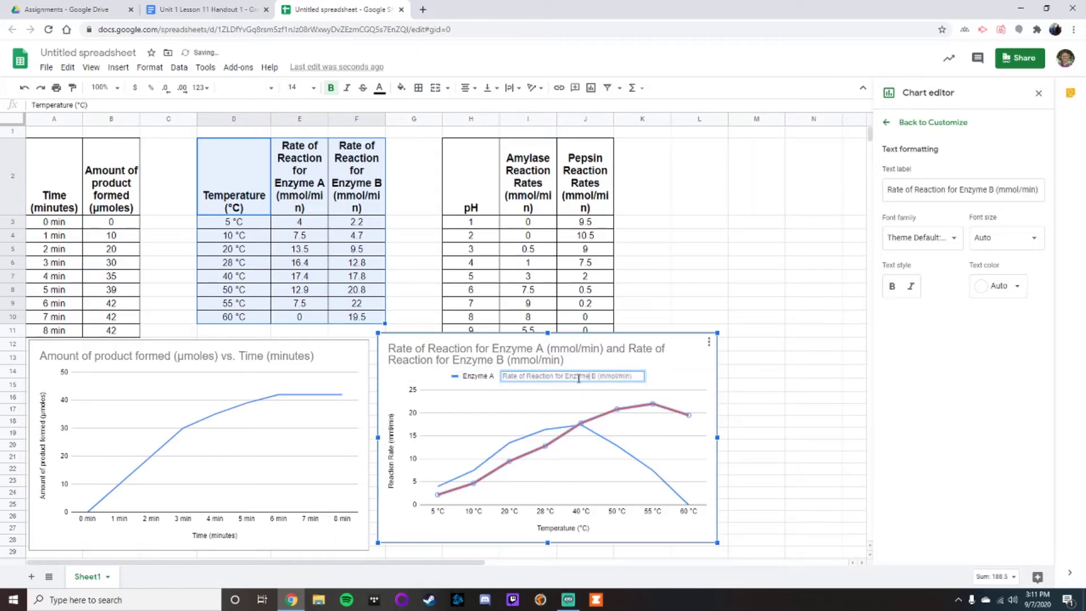
left_click_drag(566, 376, 502, 377)
key("BackSpace")
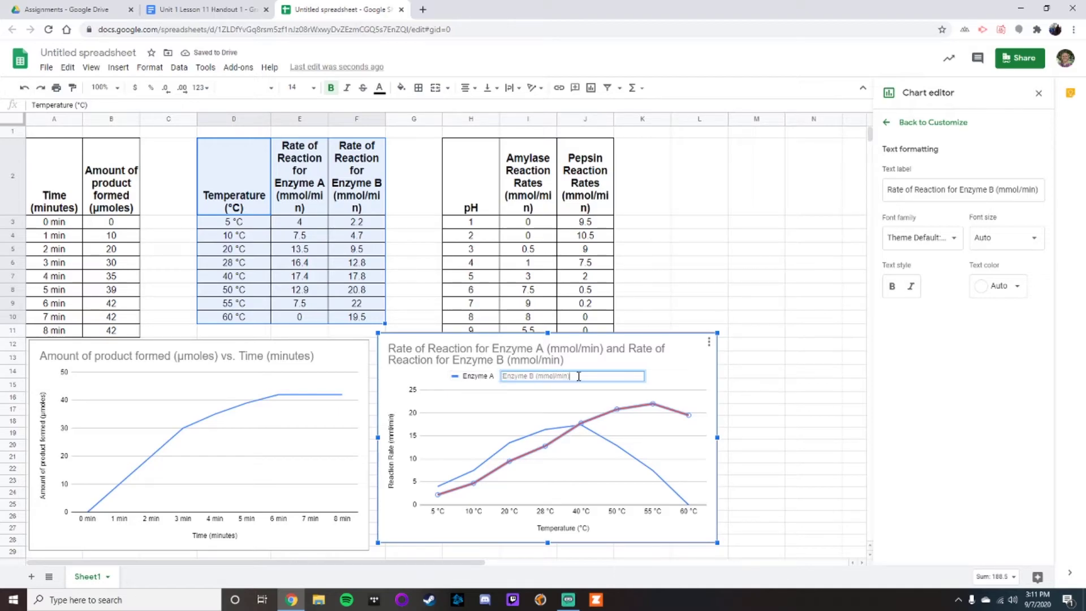
left_click_drag(570, 376, 541, 377)
key("BackSpace")
key("Return")
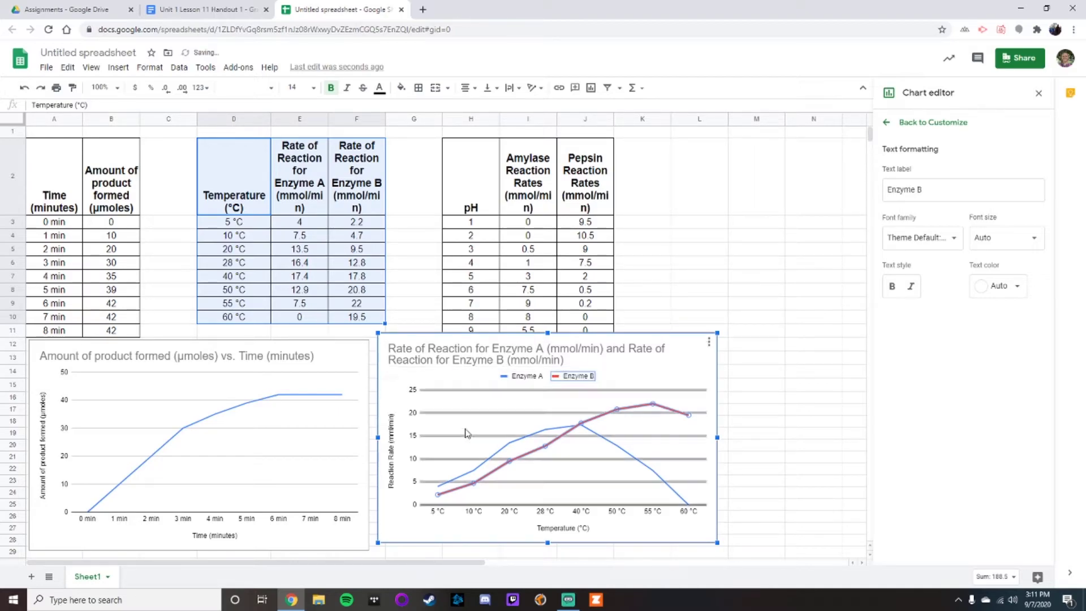
left_click(409, 530)
left_click_drag(409, 530, 74, 548)
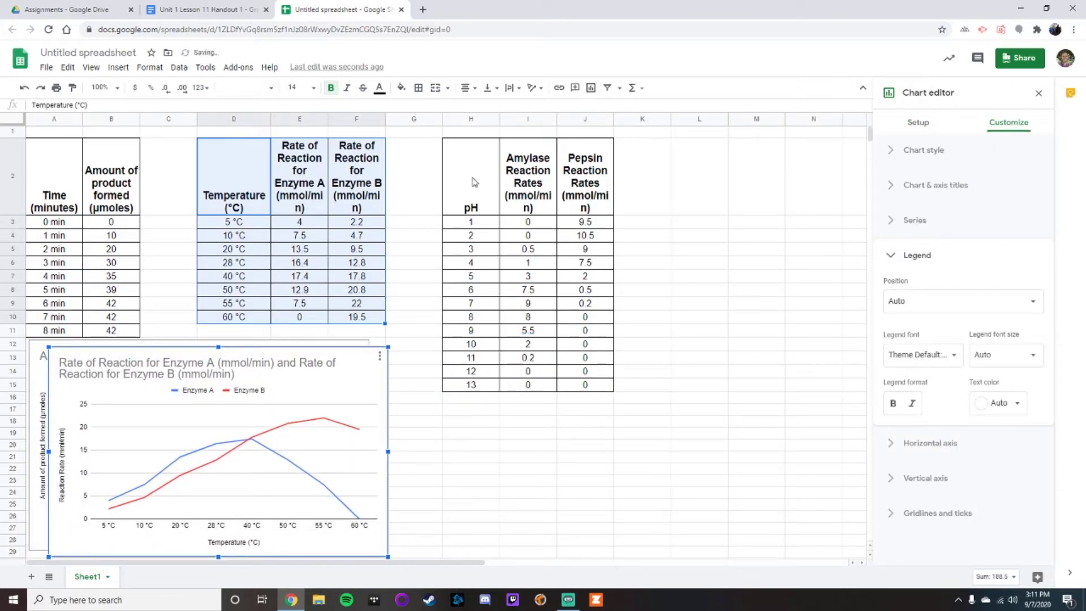
Insert a chart from the pH table and shift it to the right
left_click_drag(474, 181, 586, 388)
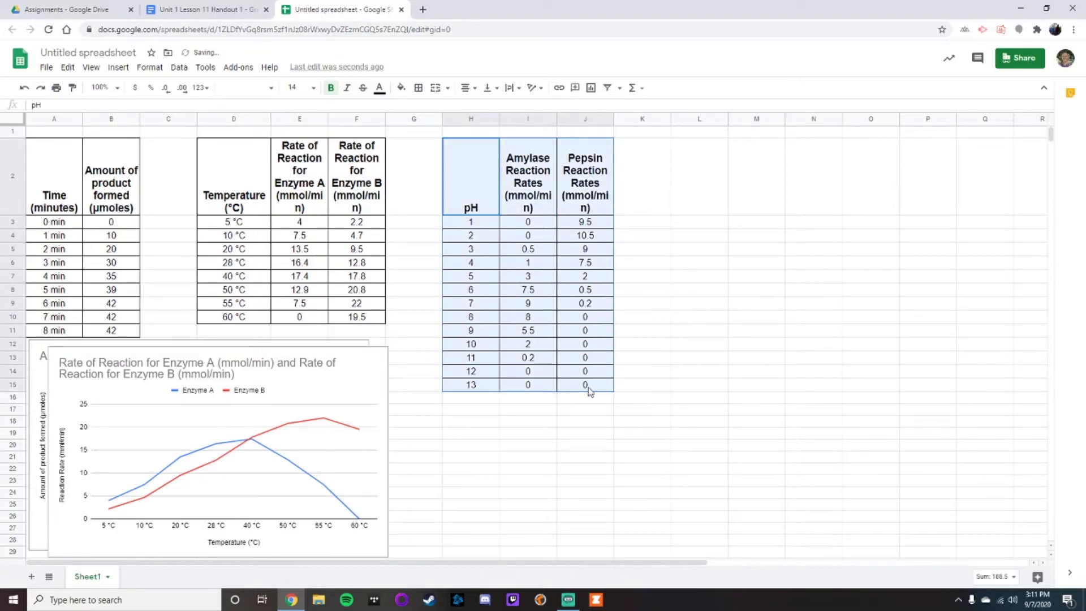
left_click(125, 74)
left_click(121, 222)
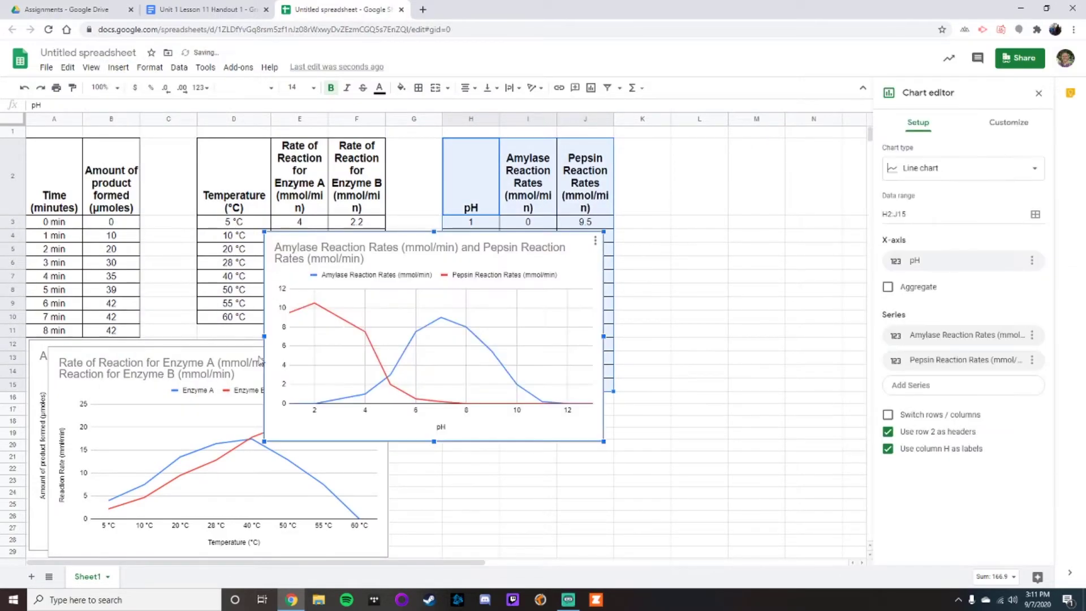
left_click_drag(286, 428, 429, 417)
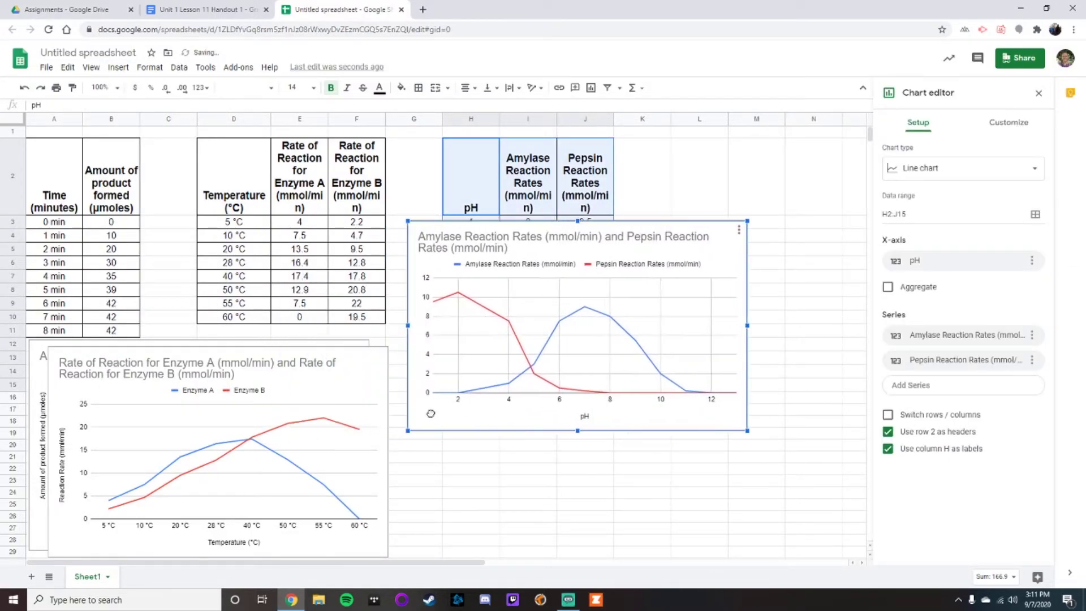
Title the pH chart's vertical axis 'Reaction Rate (mmol/min)'
double_click(567, 417)
left_click(938, 218)
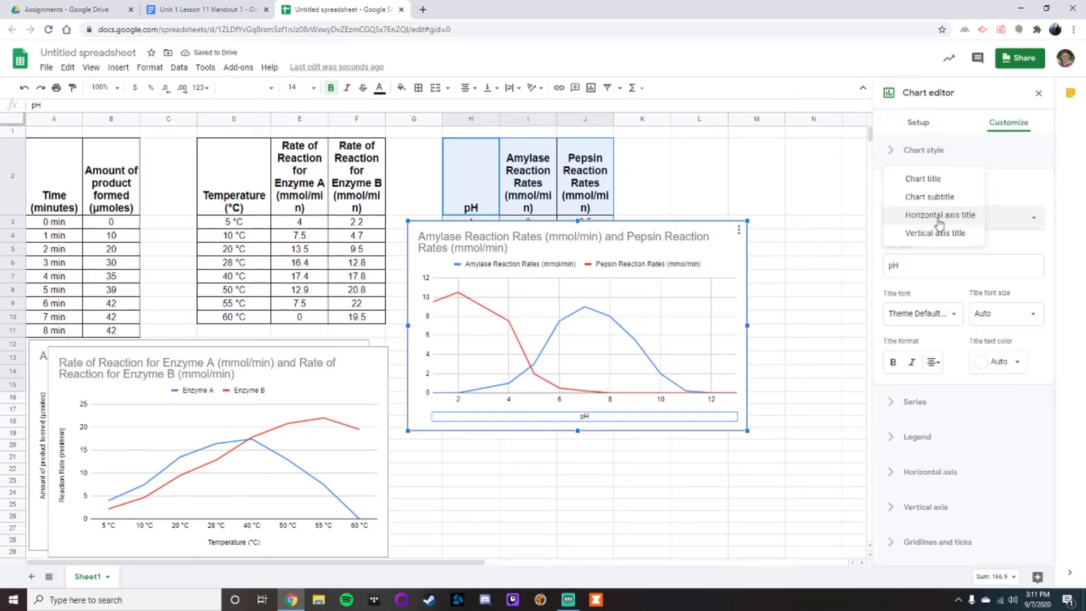
left_click(938, 233)
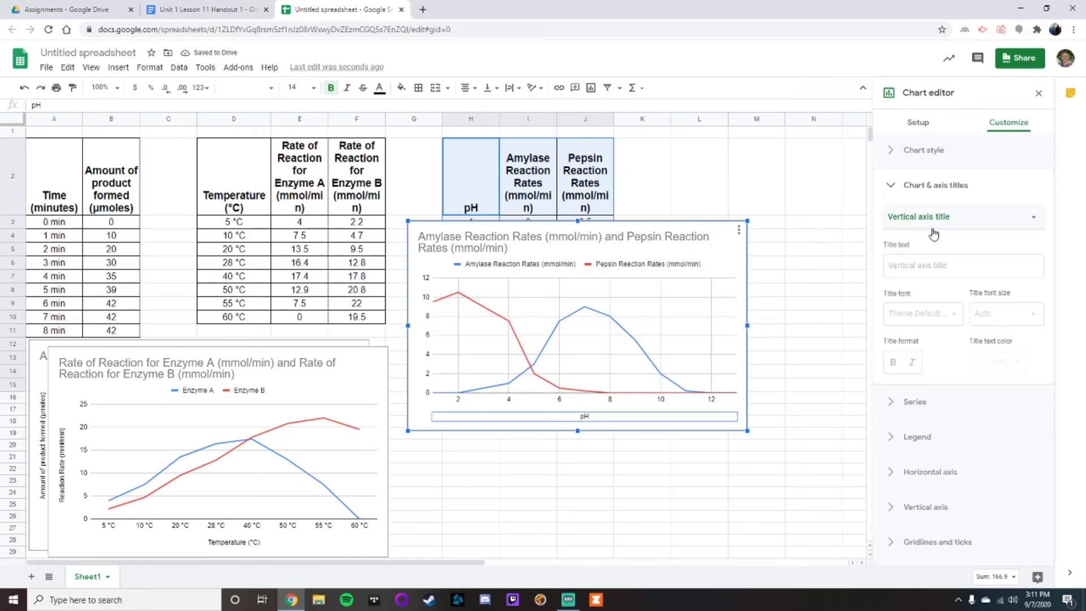
left_click(919, 266)
type("Reaction Rate (")
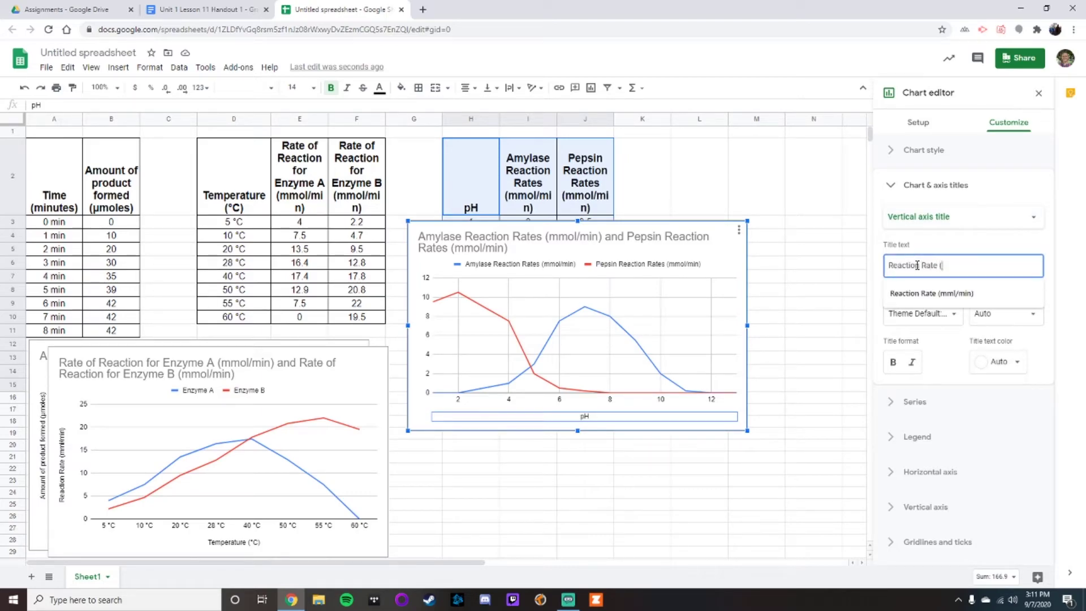
type("mm")
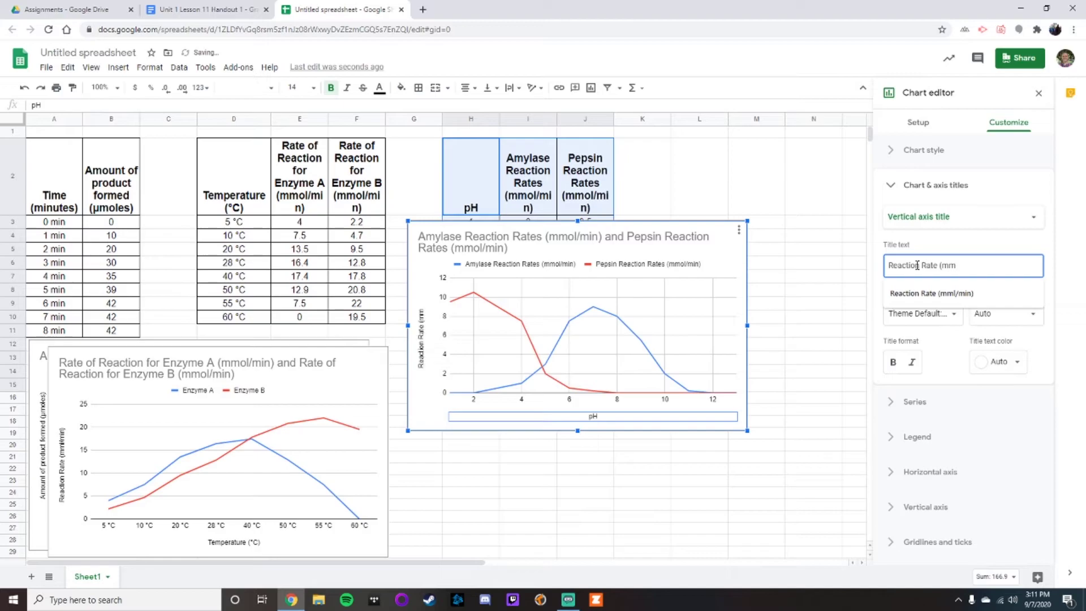
type("ol/min")
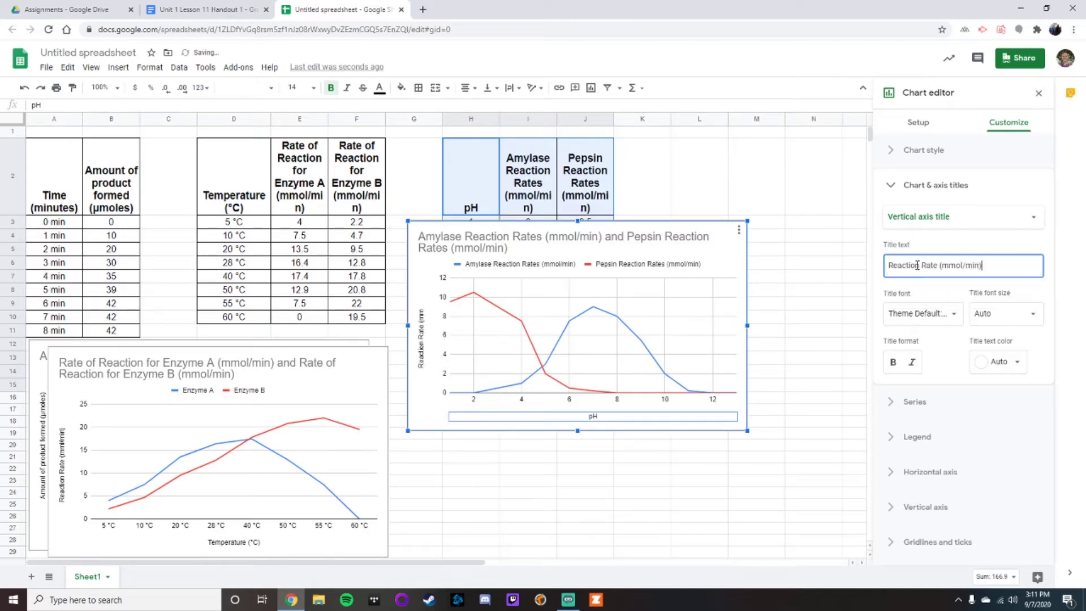
Fix the 'mml' typo in the temperature chart's axis title, then rearrange the charts so none overlap
left_click(65, 453)
left_click(953, 265)
type("o")
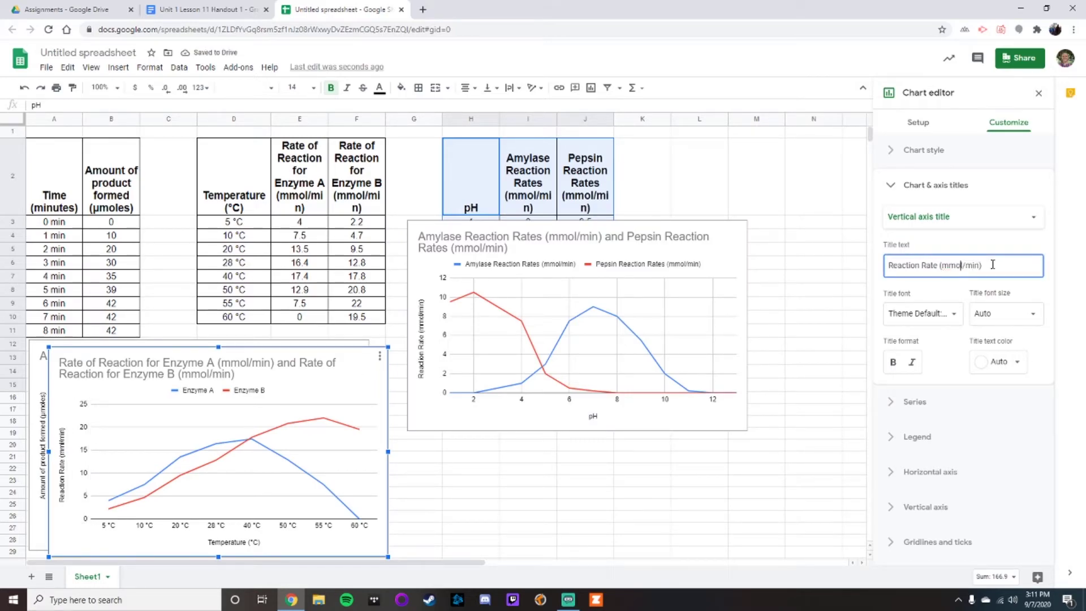
left_click_drag(80, 536, 446, 539)
left_click(420, 288)
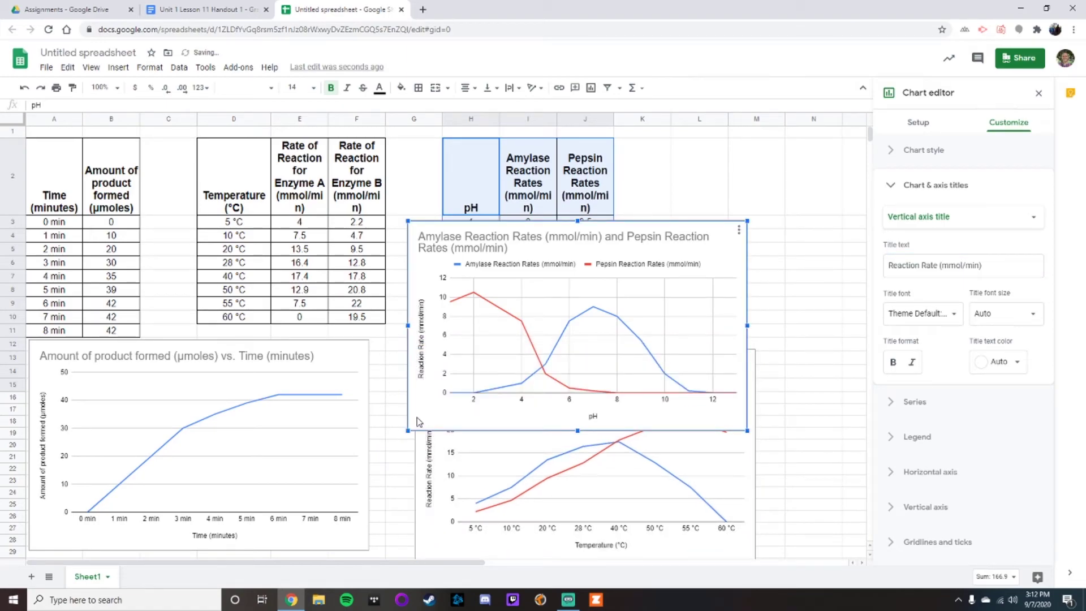
left_click_drag(420, 408, 544, 314)
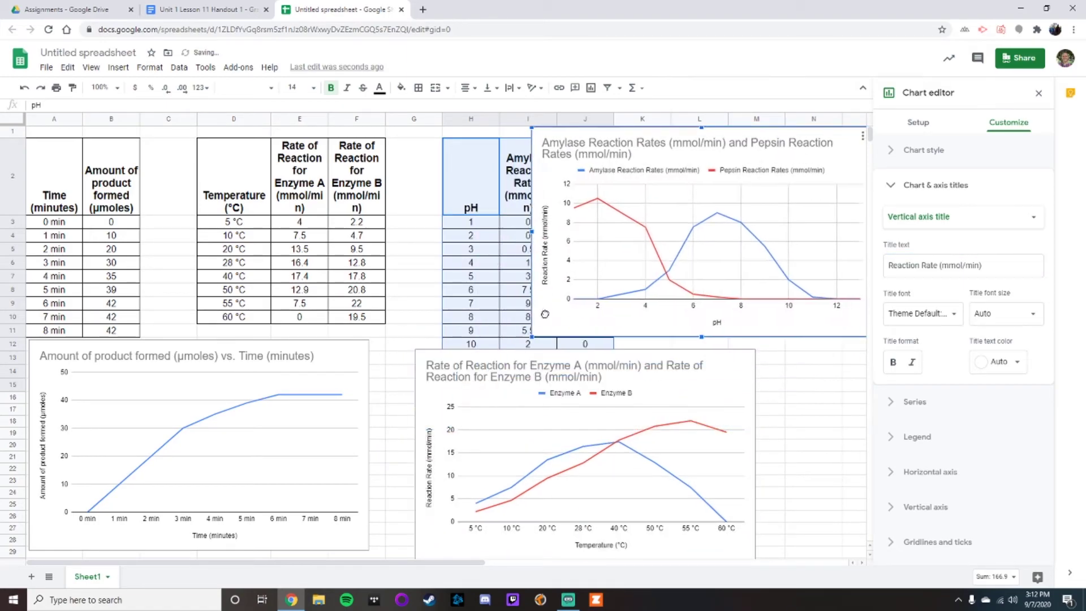
Start a new left-aligned line below question 14 in the handout
left_click(199, 8)
left_click(682, 440)
scroll(670, 422, "up", 1)
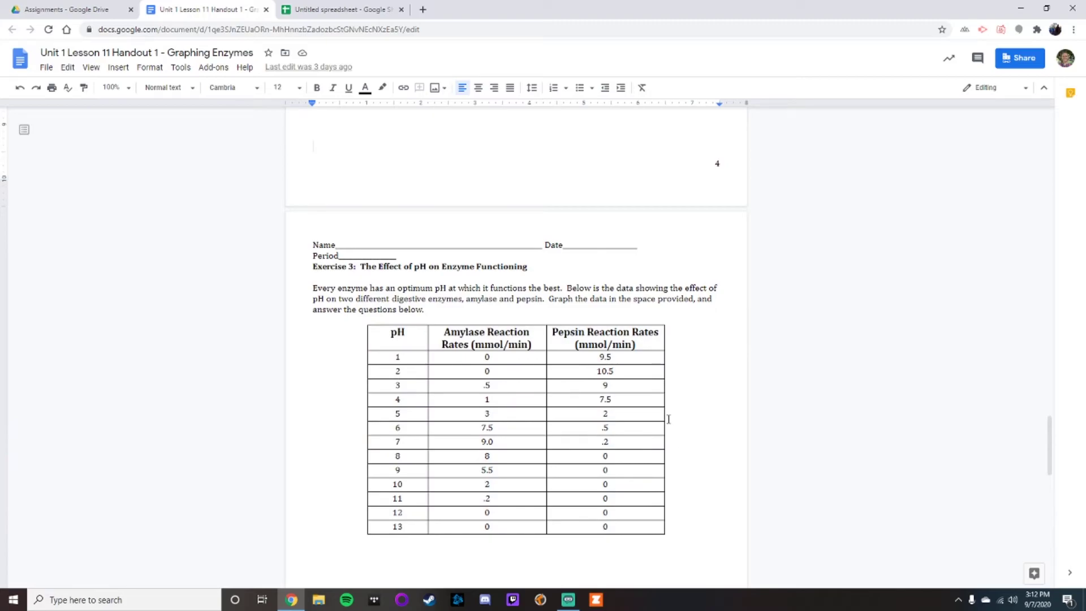
scroll(668, 419, "down", 10)
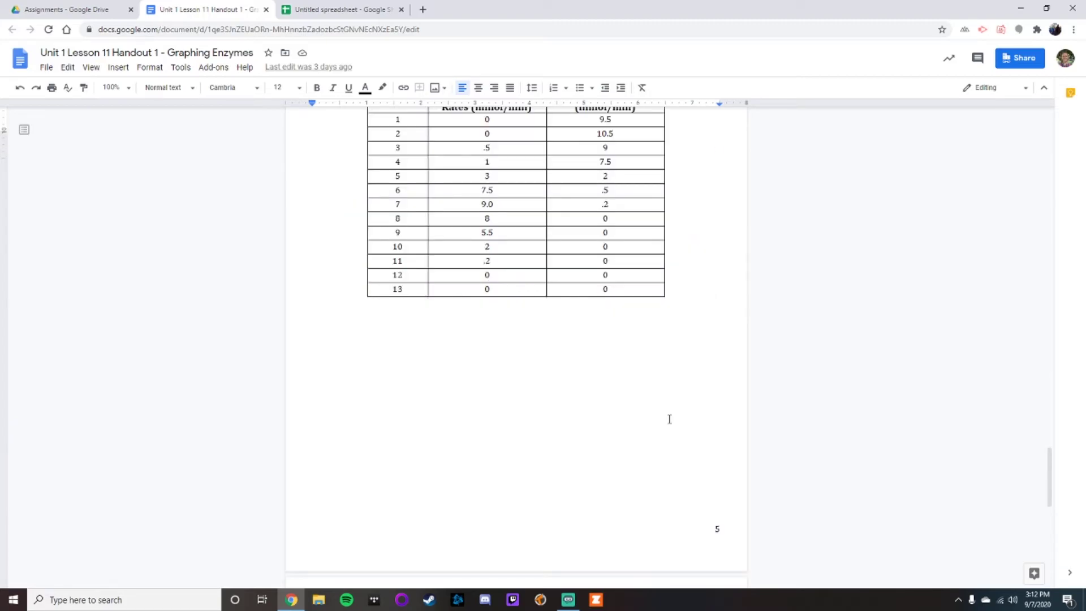
left_click(512, 497)
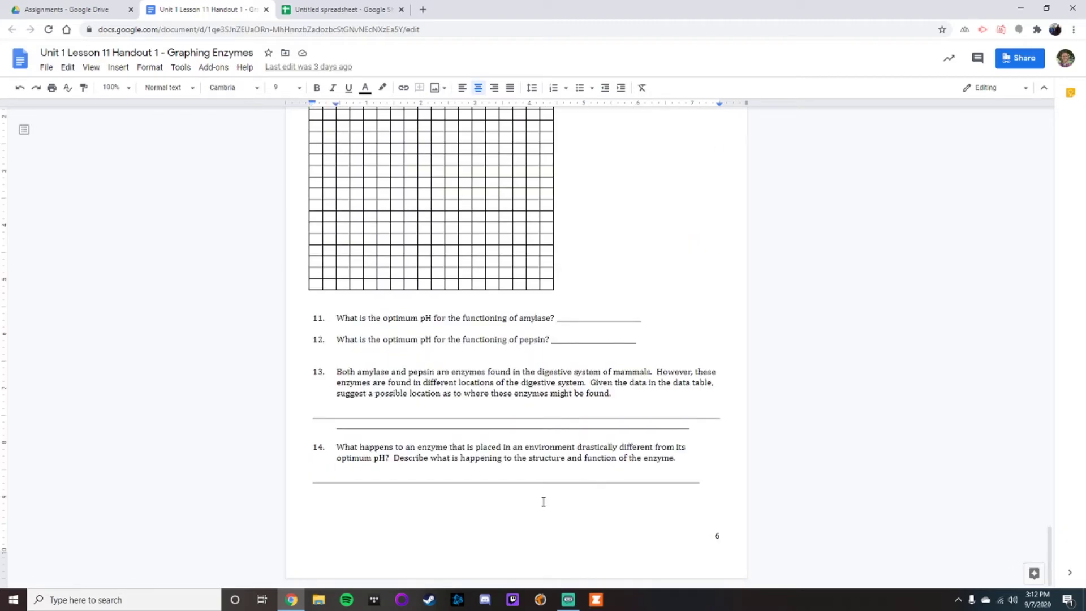
key("Return")
key("ctrl+shift+l")
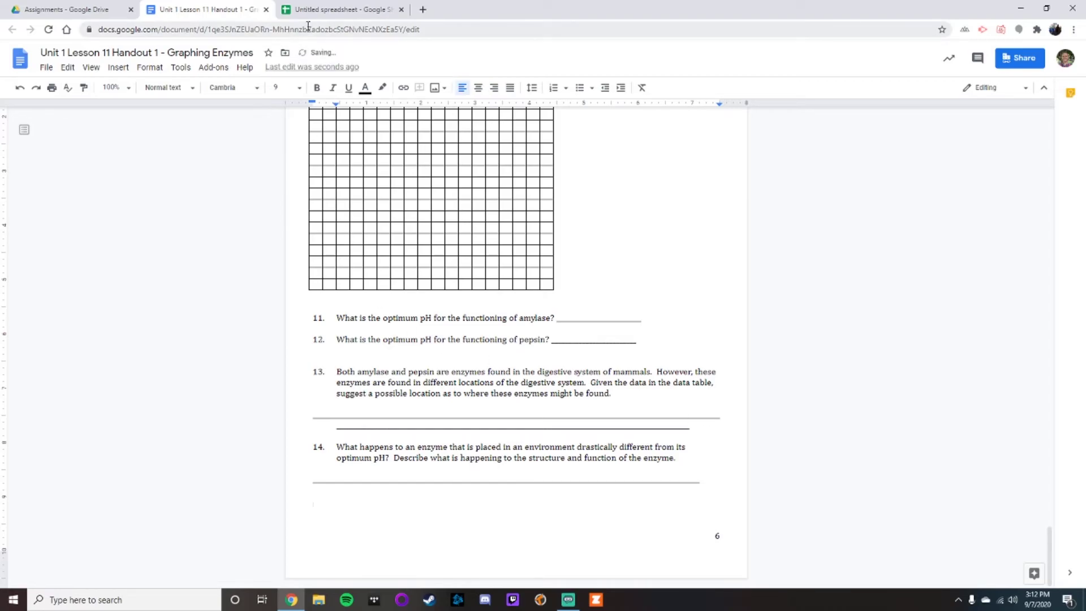
Copy the product-vs-time chart from Sheets and paste it there linked to the spreadsheet
left_click(314, 9)
left_click(53, 521)
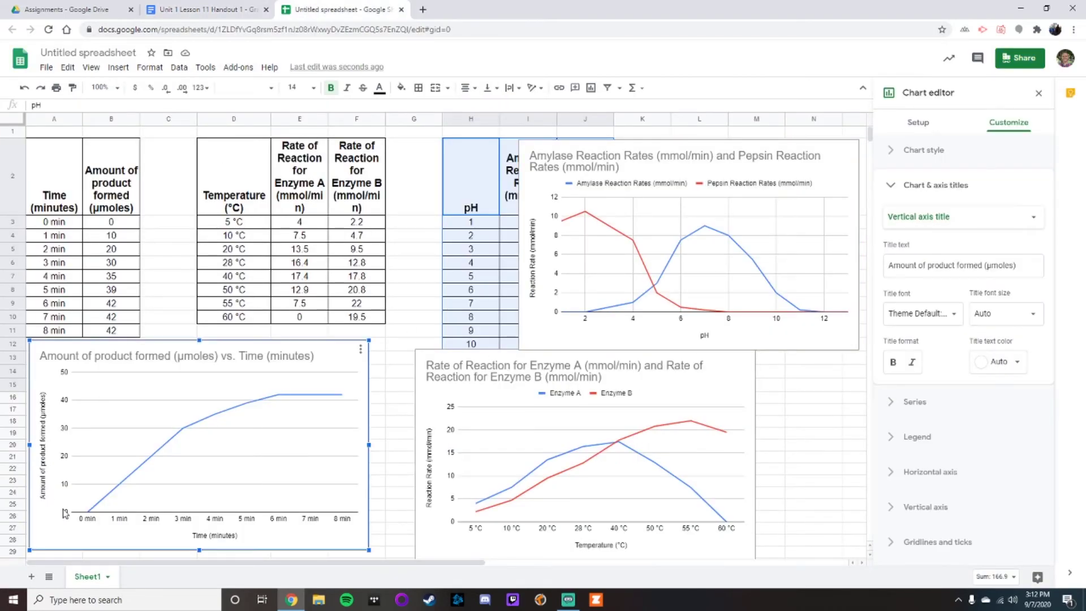
left_click(360, 350)
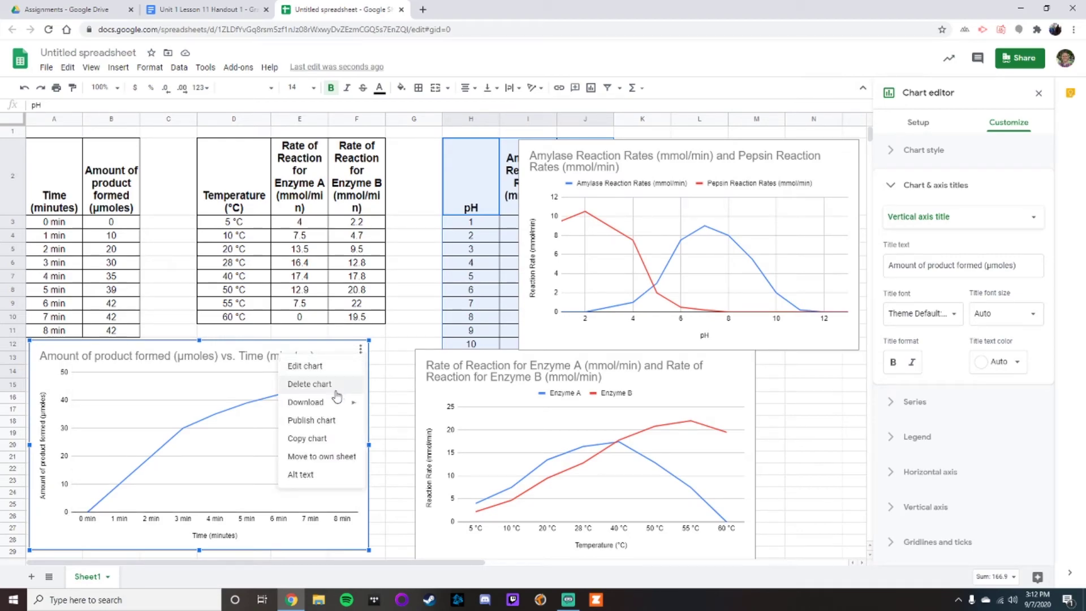
left_click(318, 440)
left_click(220, 16)
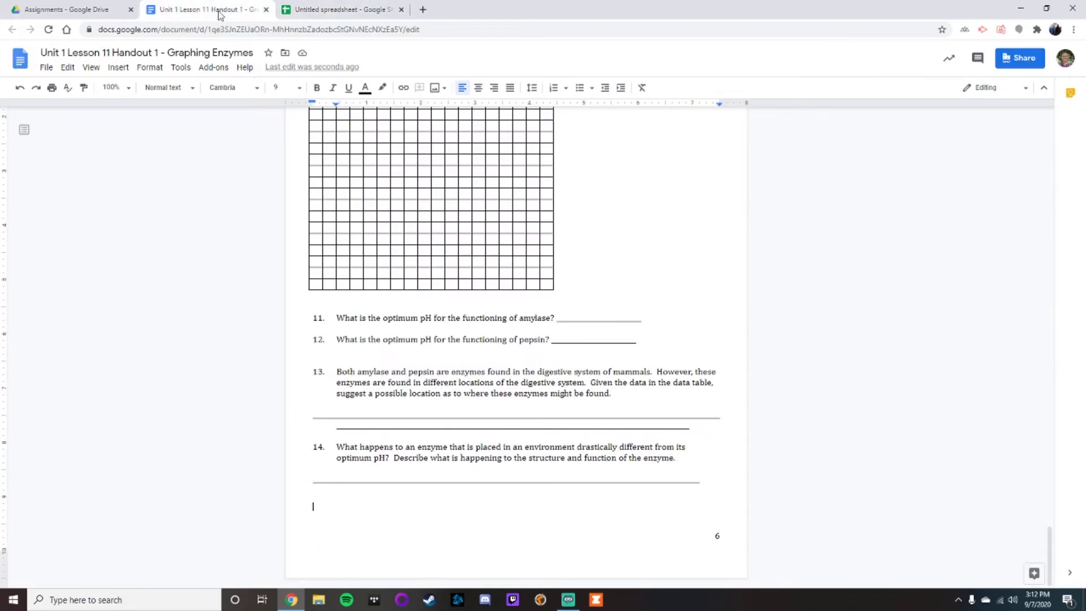
right_click(349, 510)
left_click(406, 339)
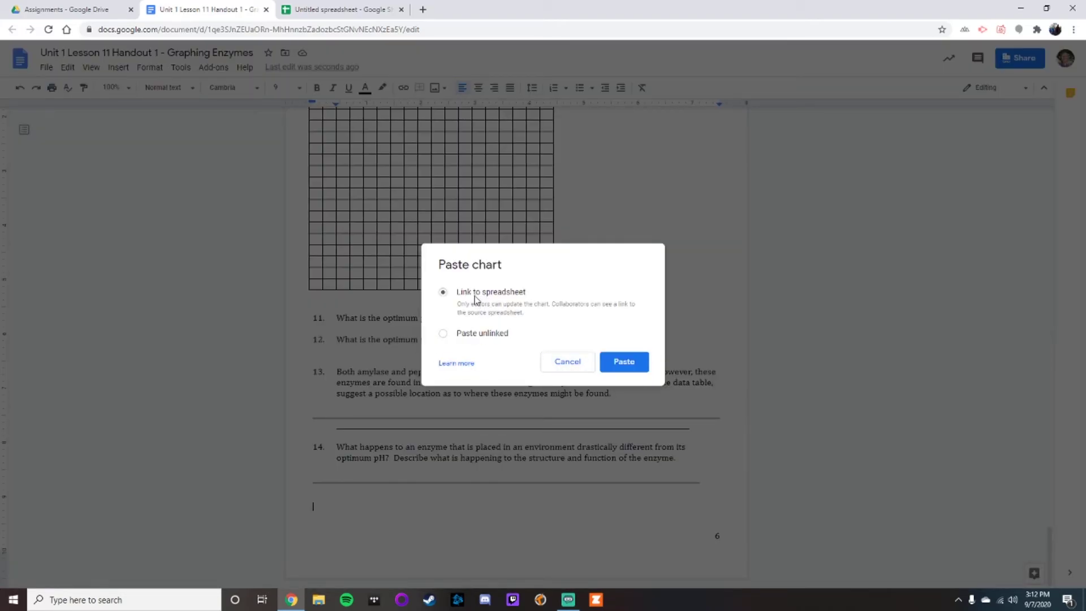
left_click(379, 8)
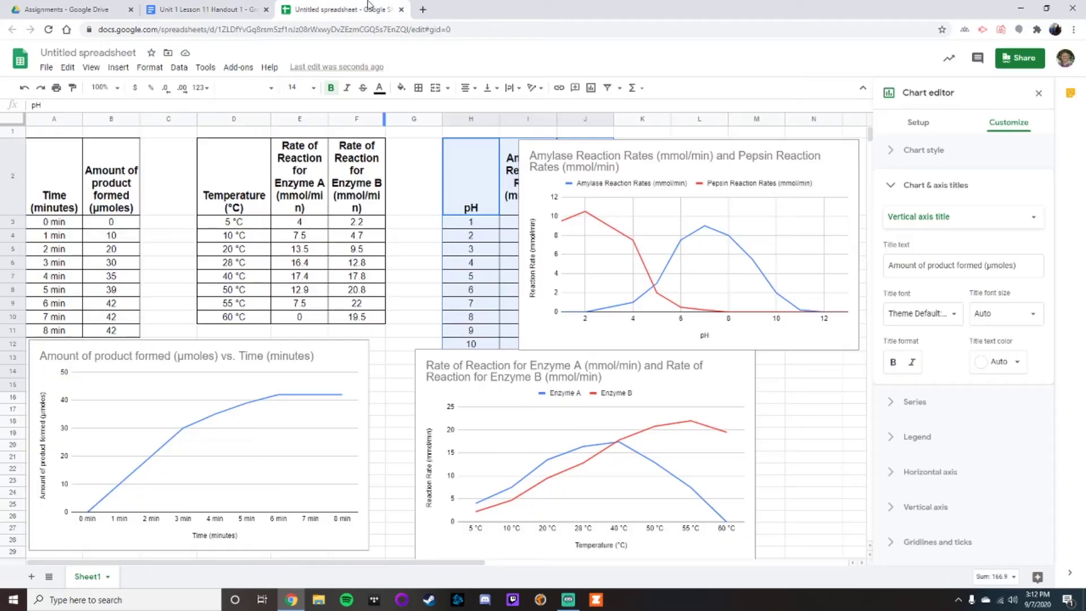
left_click(225, 7)
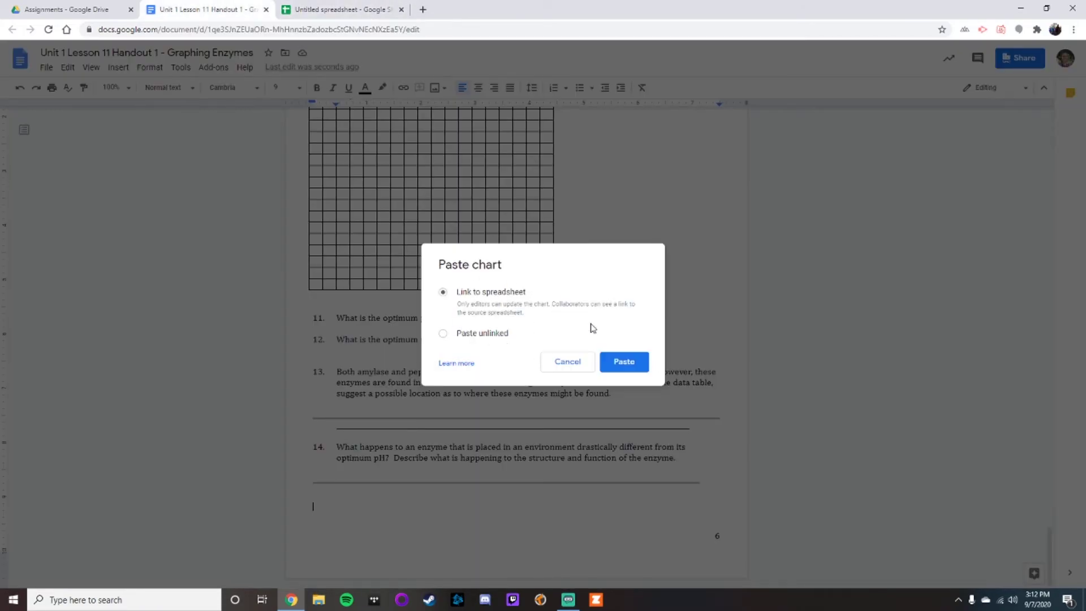
left_click(624, 361)
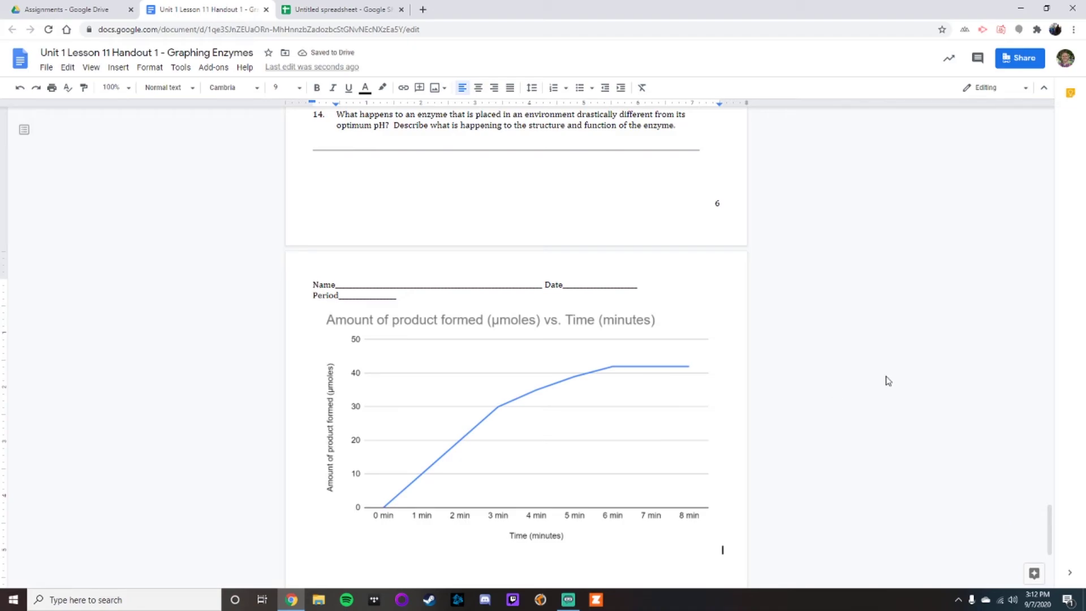
Paste the Enzyme A/B temperature chart, linked to the spreadsheet, below the first chart
key("Return")
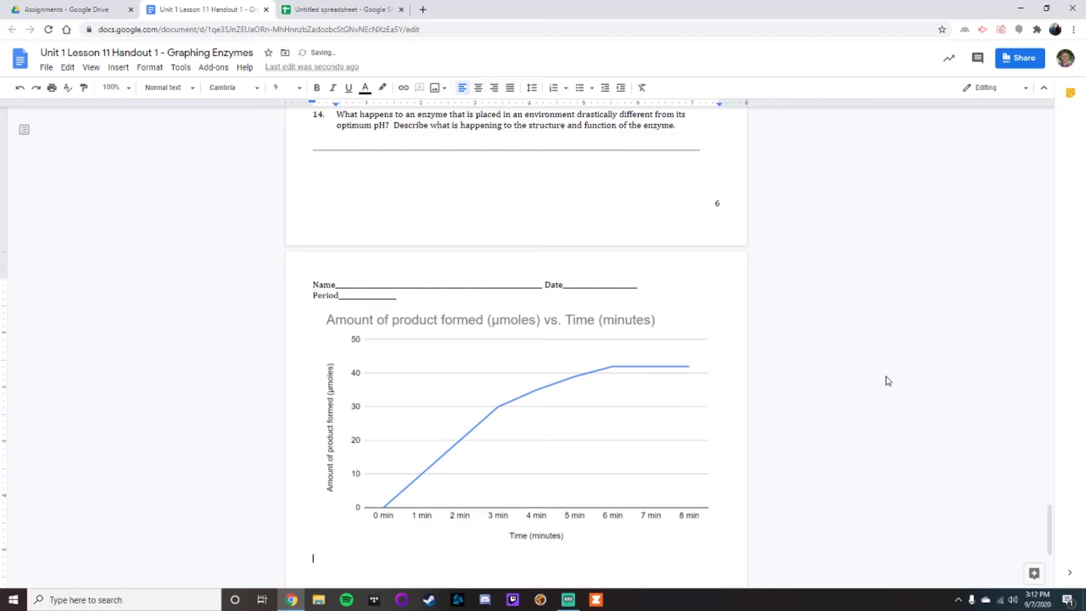
left_click(356, 9)
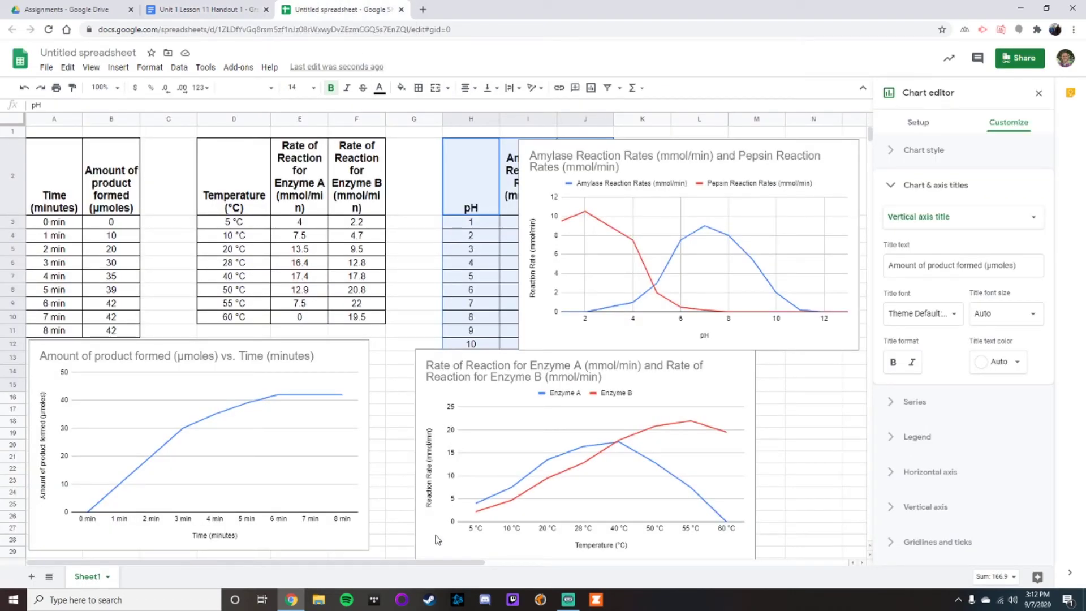
left_click_drag(433, 542, 246, 514)
left_click(559, 327)
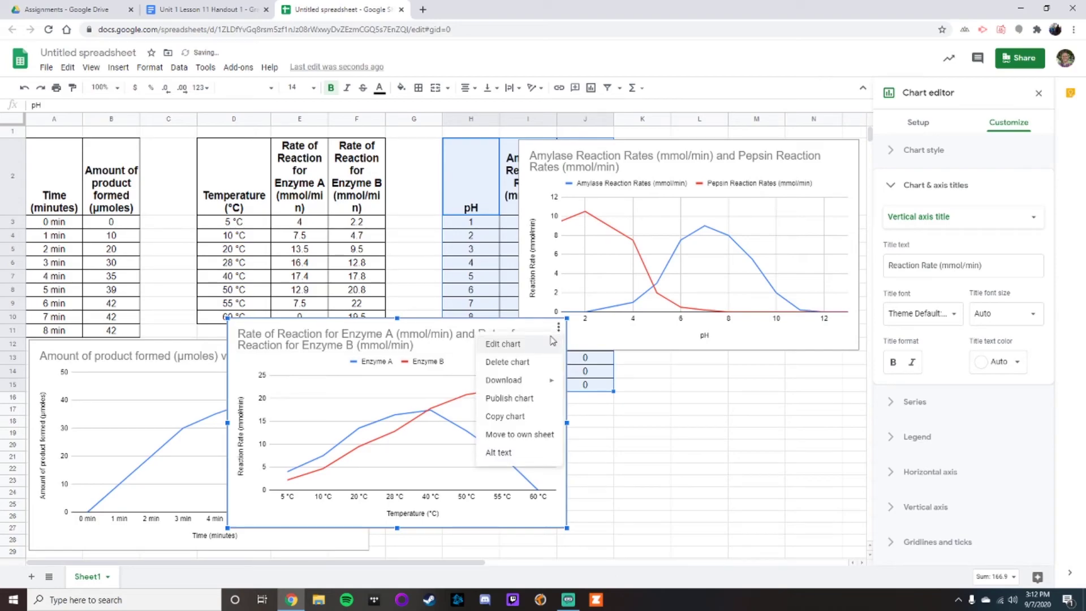
left_click(518, 418)
left_click(186, 10)
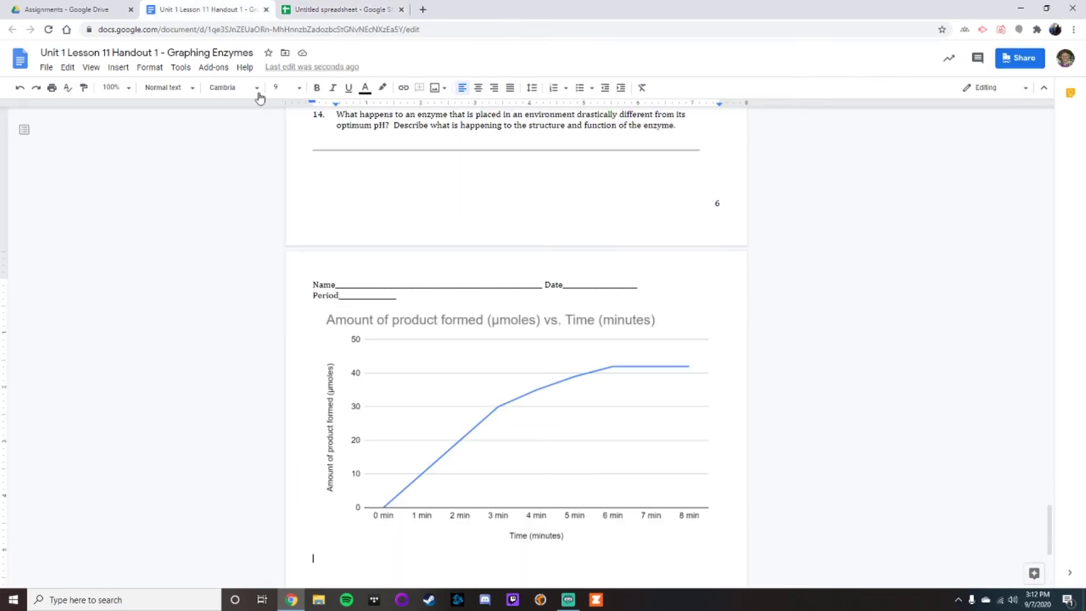
right_click(318, 561)
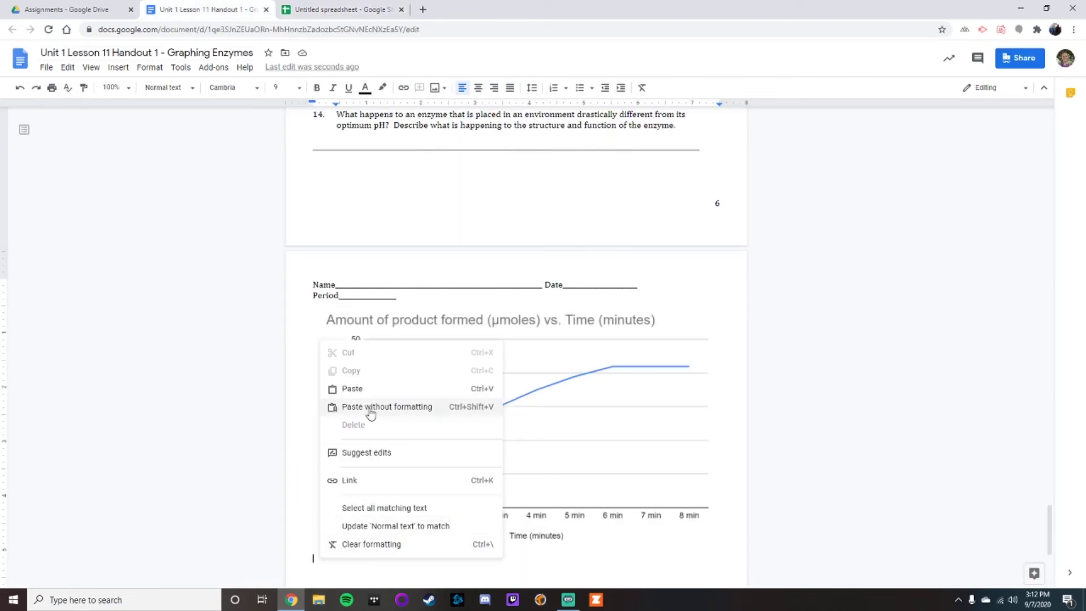
left_click(370, 396)
left_click(622, 361)
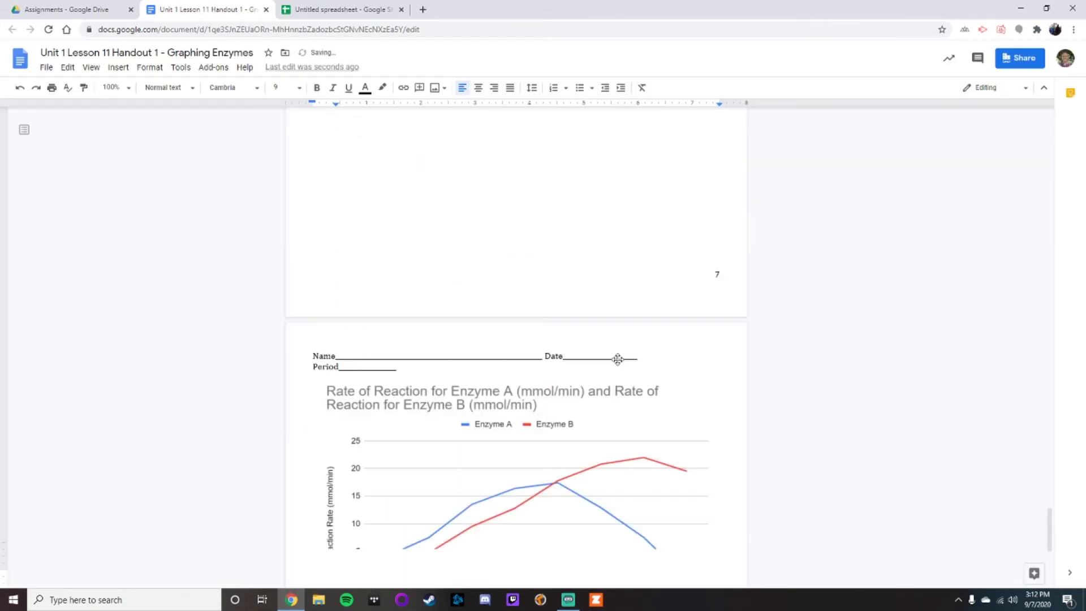
Paste the Amylase and Pepsin pH chart, linked to the spreadsheet, below the temperature chart
left_click(326, 6)
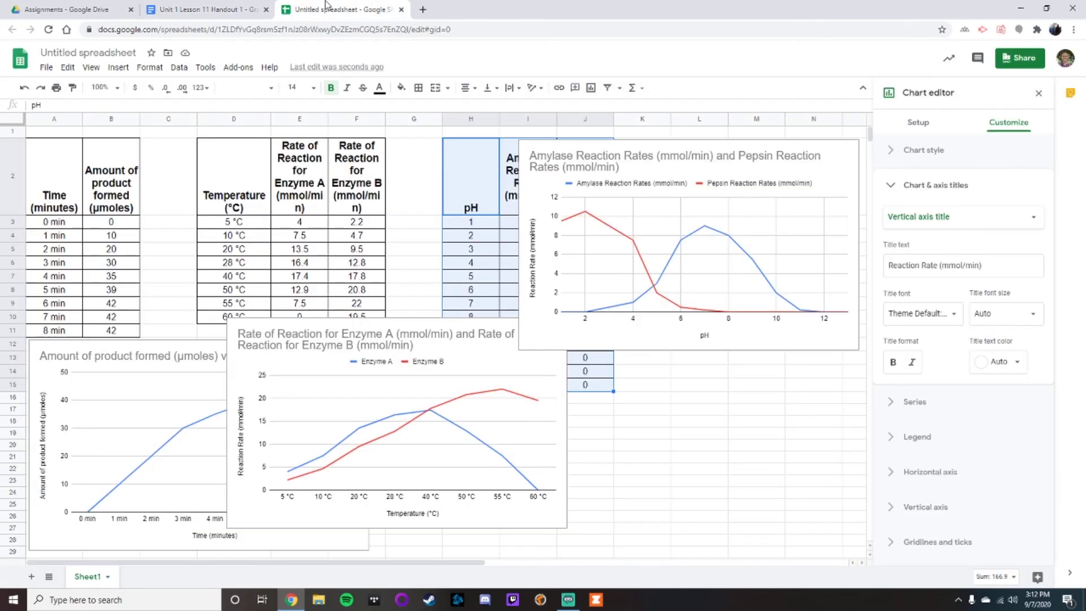
left_click(531, 333)
left_click(850, 149)
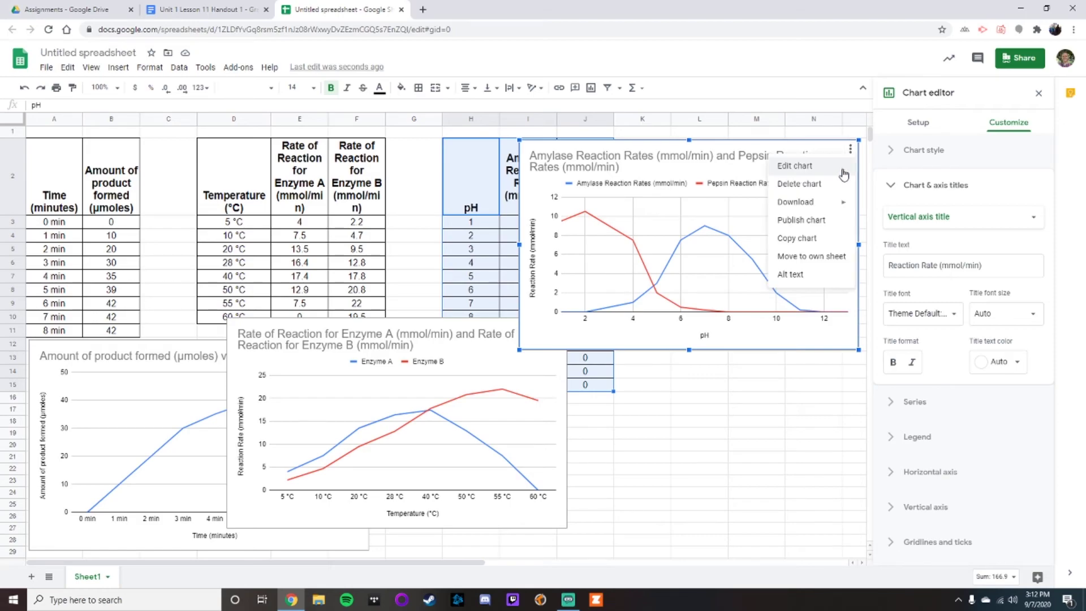
left_click(813, 240)
left_click(243, 9)
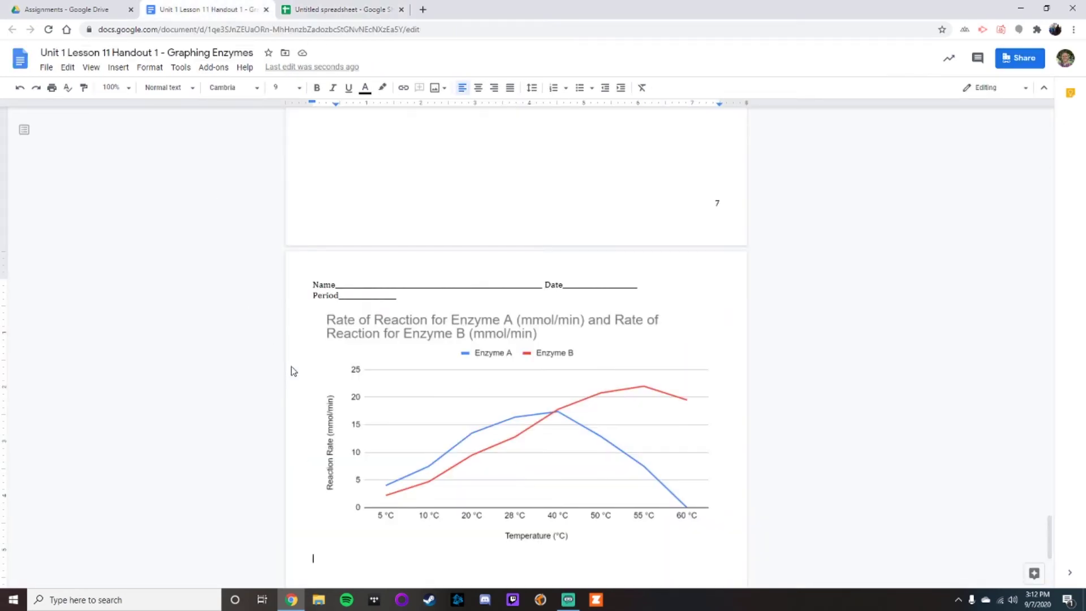
scroll(384, 430, "down", 3)
right_click(330, 349)
left_click(371, 396)
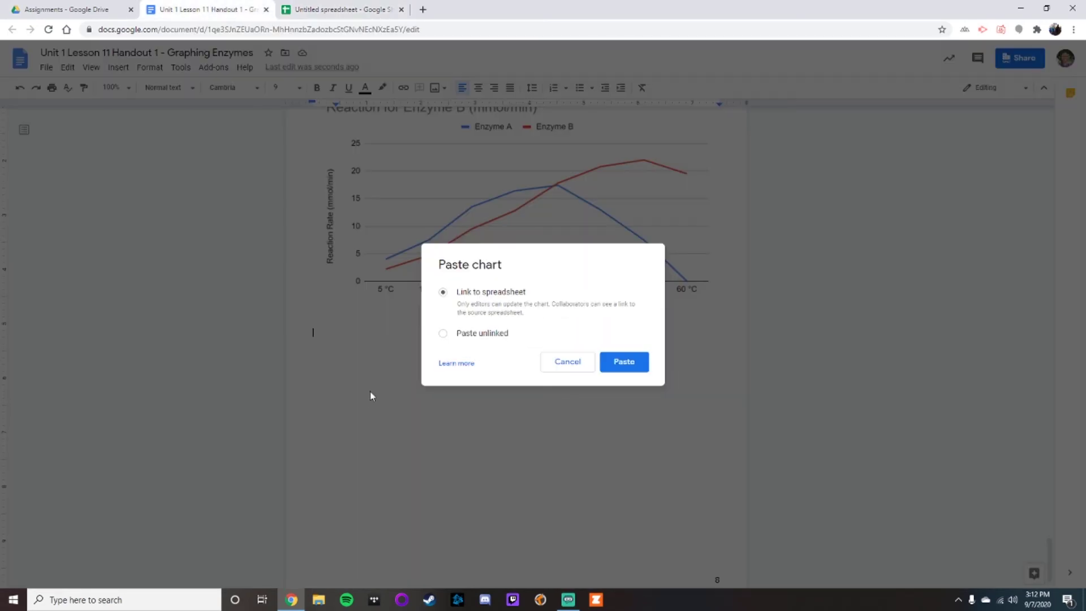
left_click(620, 367)
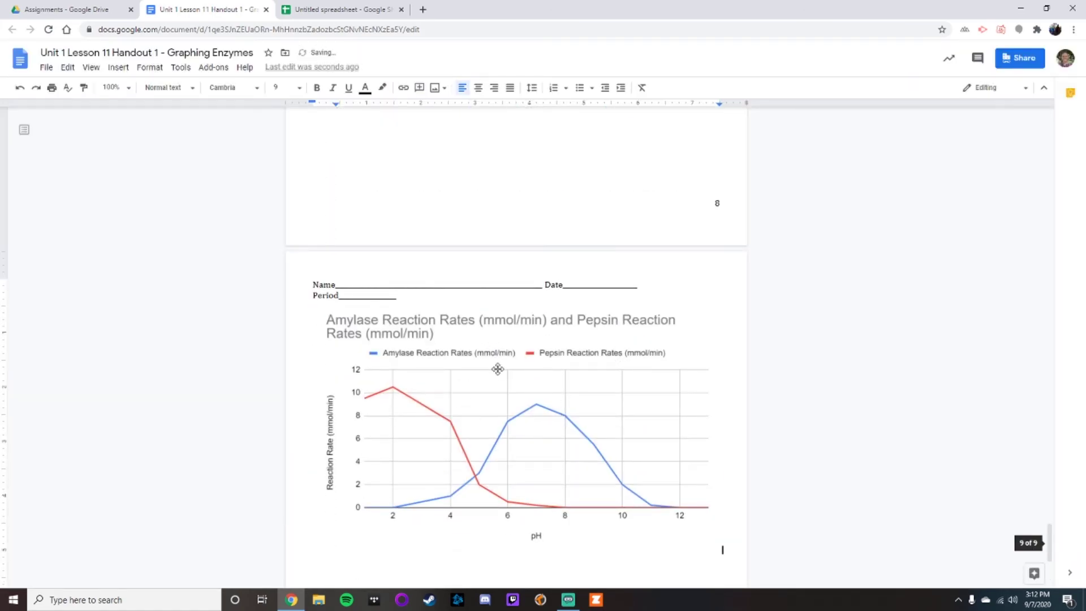
scroll(486, 464, "up", 20)
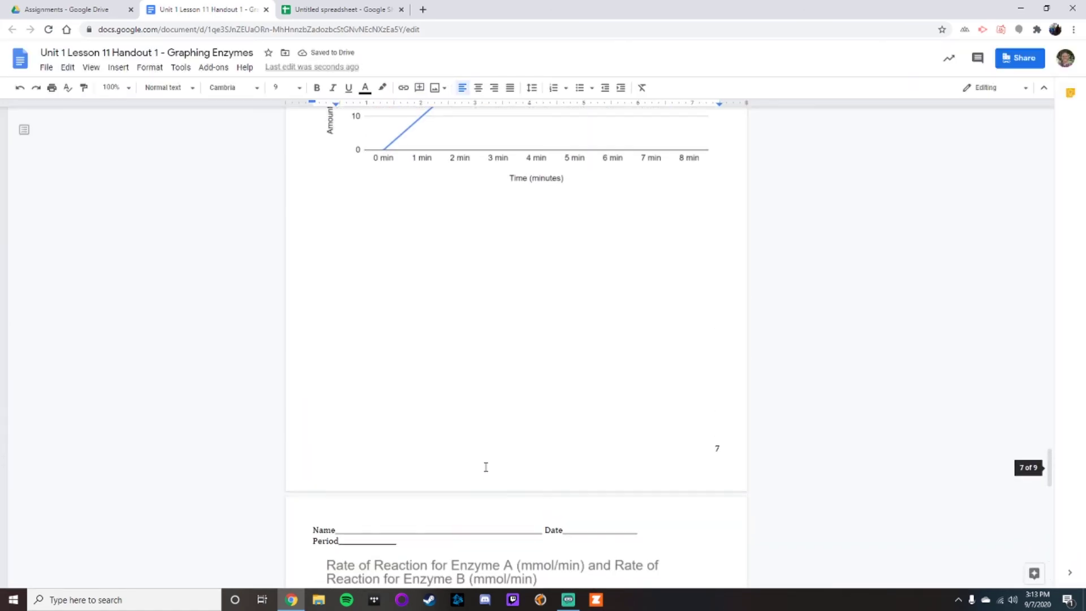
scroll(482, 467, "up", 20)
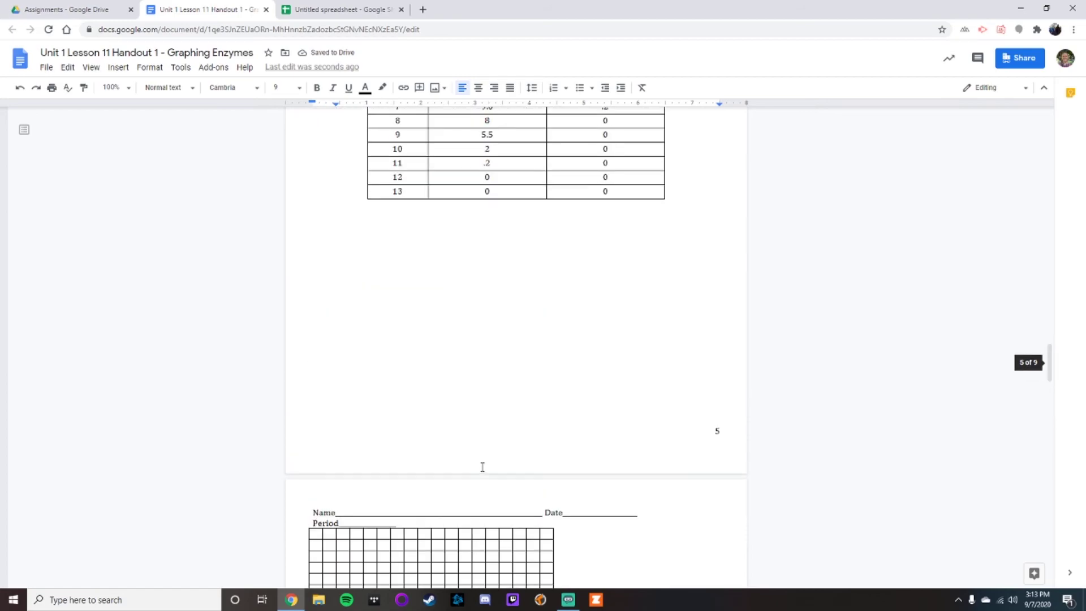
scroll(483, 465, "up", 9)
scroll(482, 465, "down", 18)
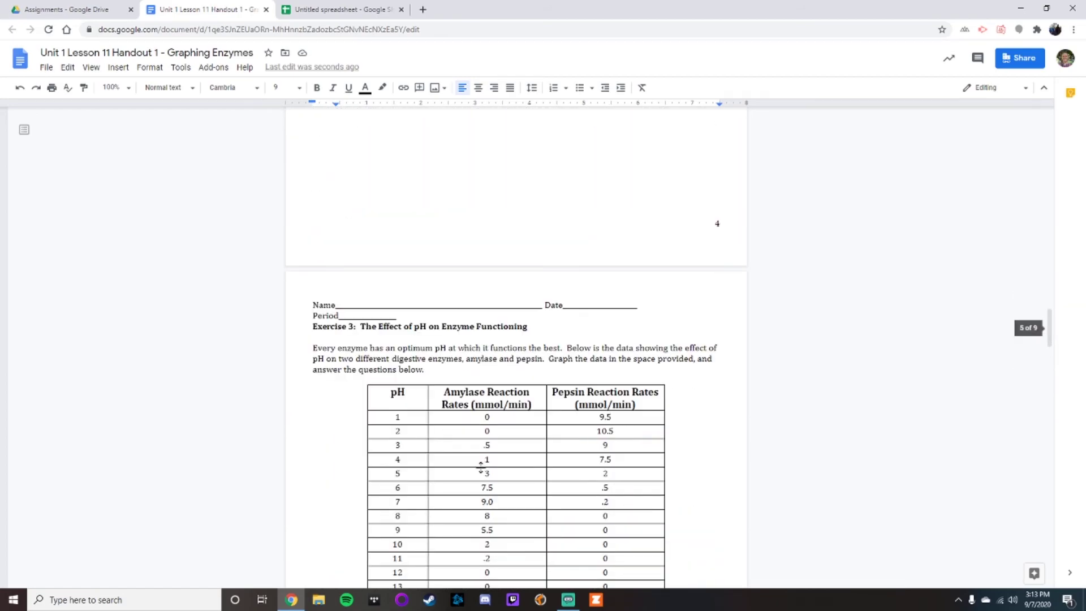
scroll(483, 466, "down", 13)
scroll(484, 458, "up", 5)
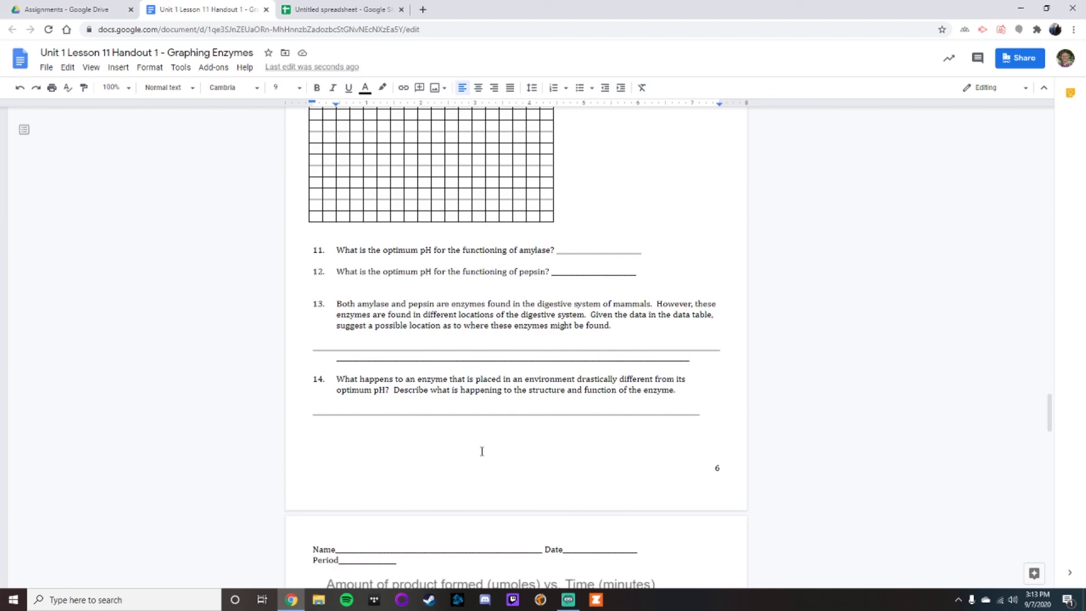
scroll(470, 441, "down", 7)
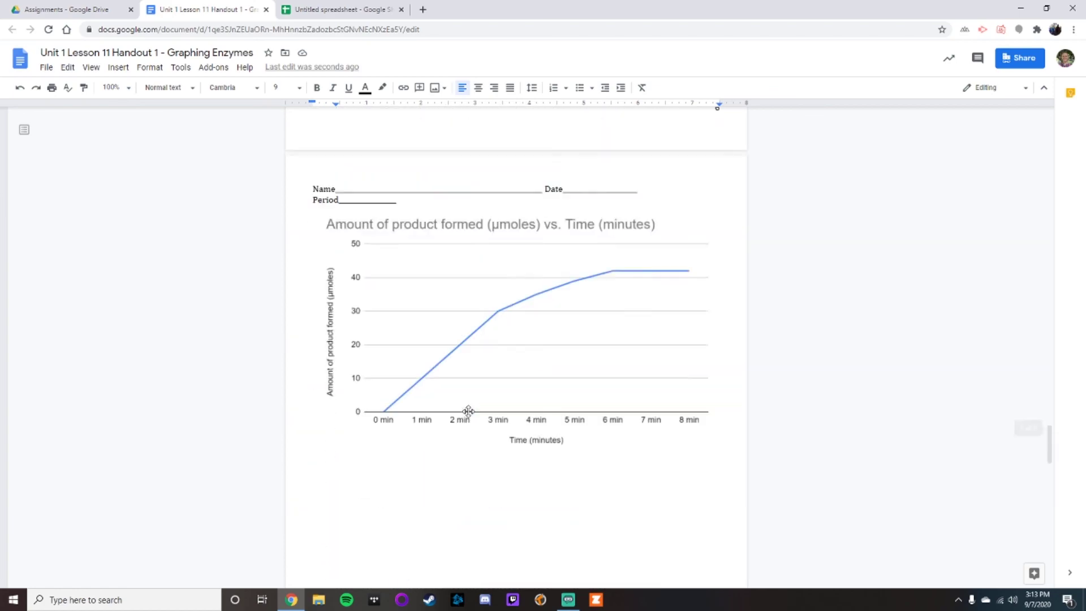